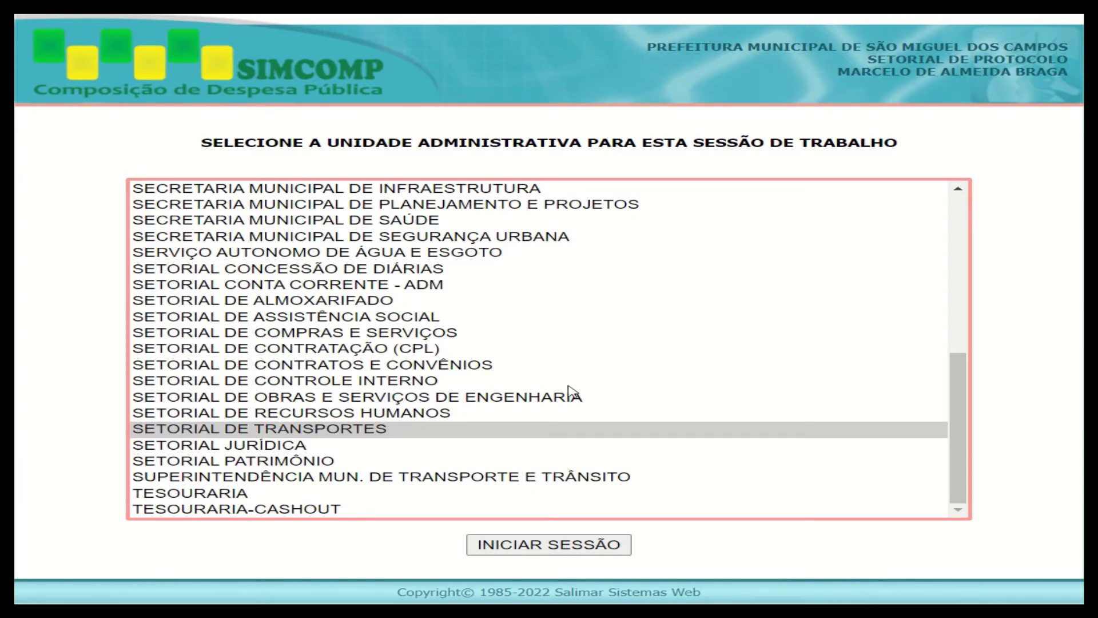
- Start the work session under the SETORIAL DE TRANSPORTES administrative unit and check the unit shown for the session
left_click(549, 546)
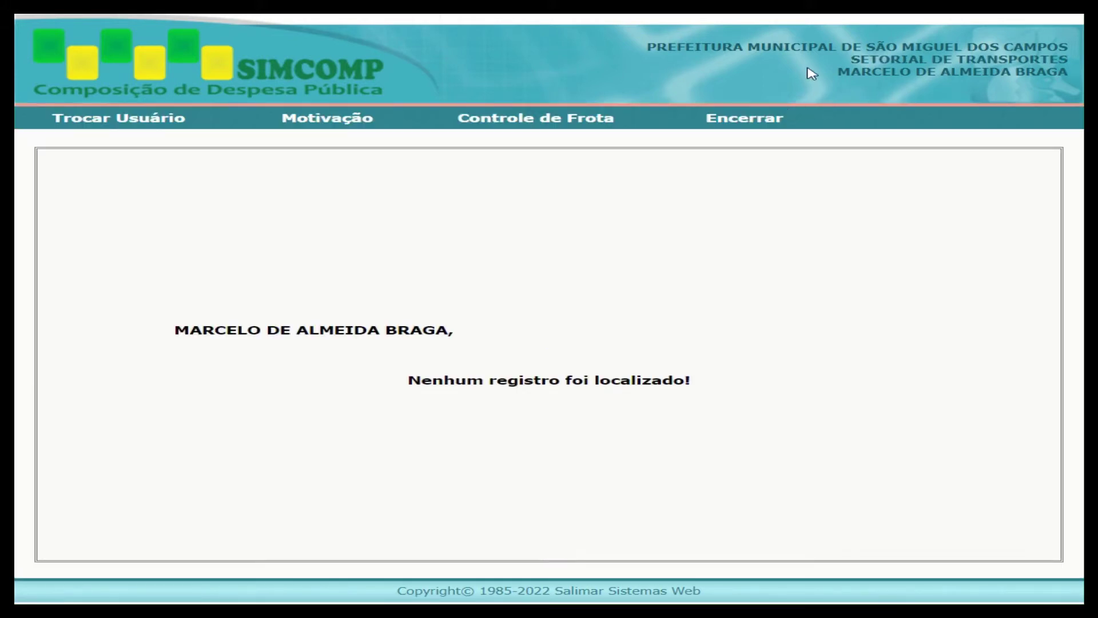
left_click_drag(841, 61, 1076, 66)
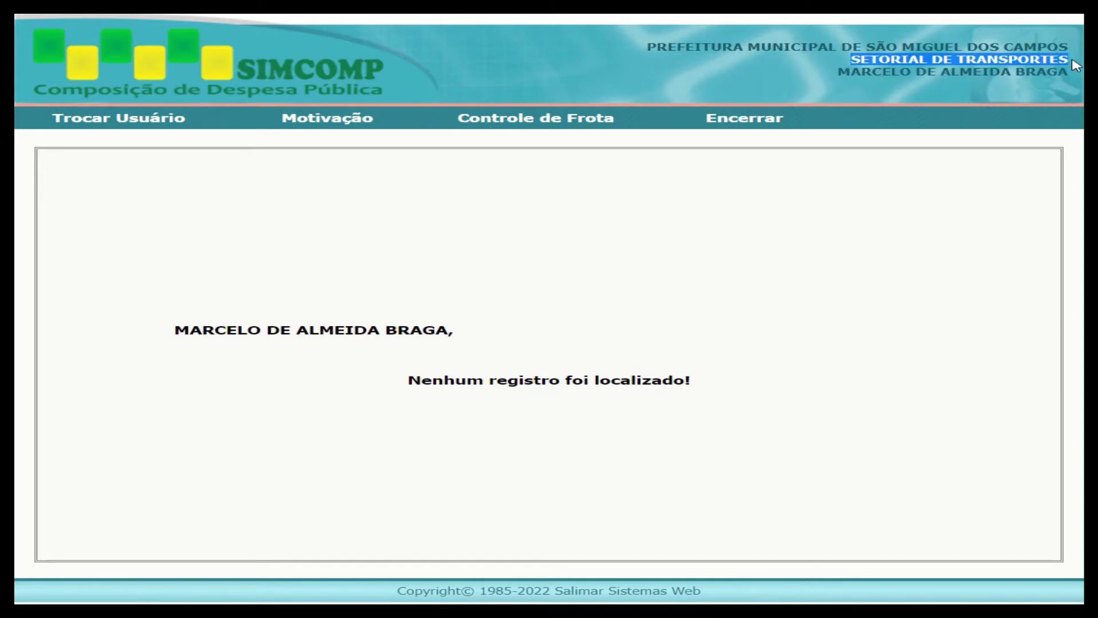
left_click(916, 73)
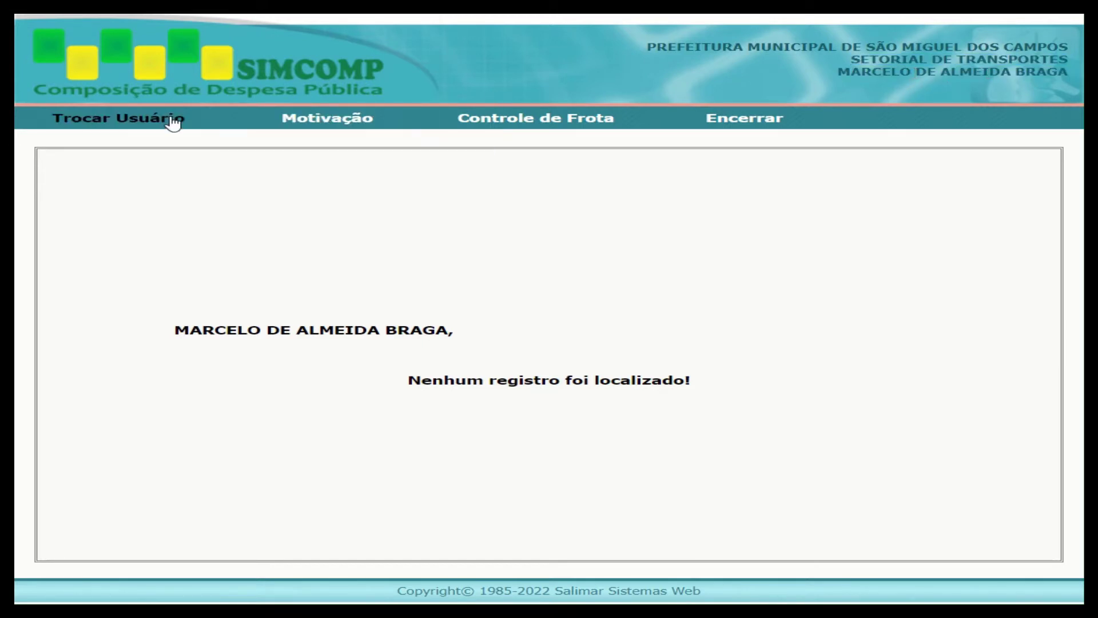
- Open a new vehicle registration form in the fleet control module (Controle de Frota)
mouse_move(360, 122)
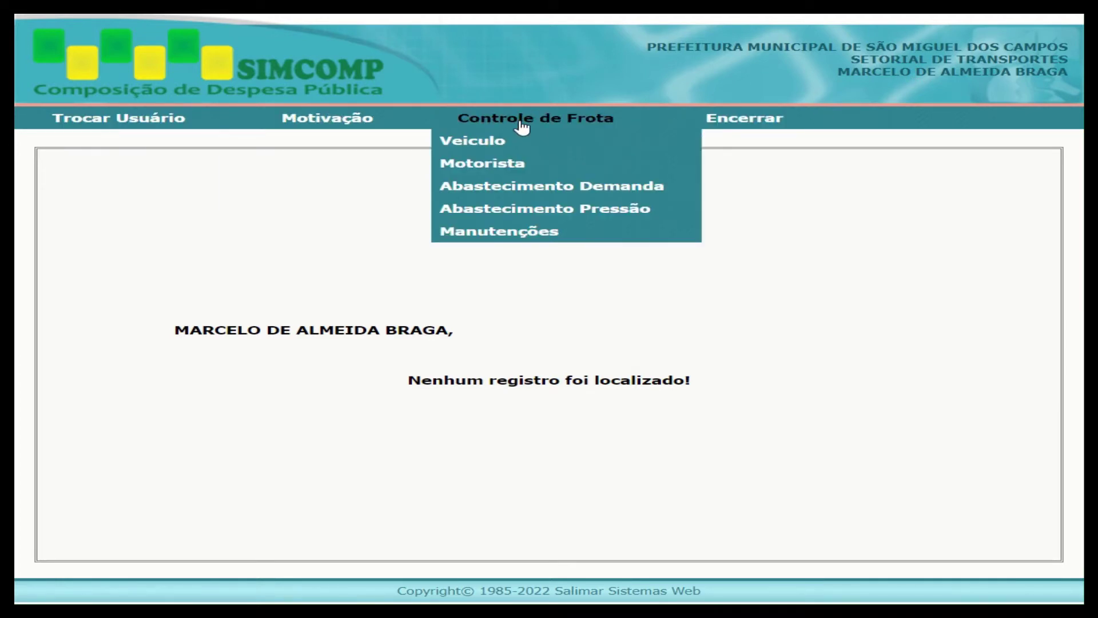
mouse_move(537, 123)
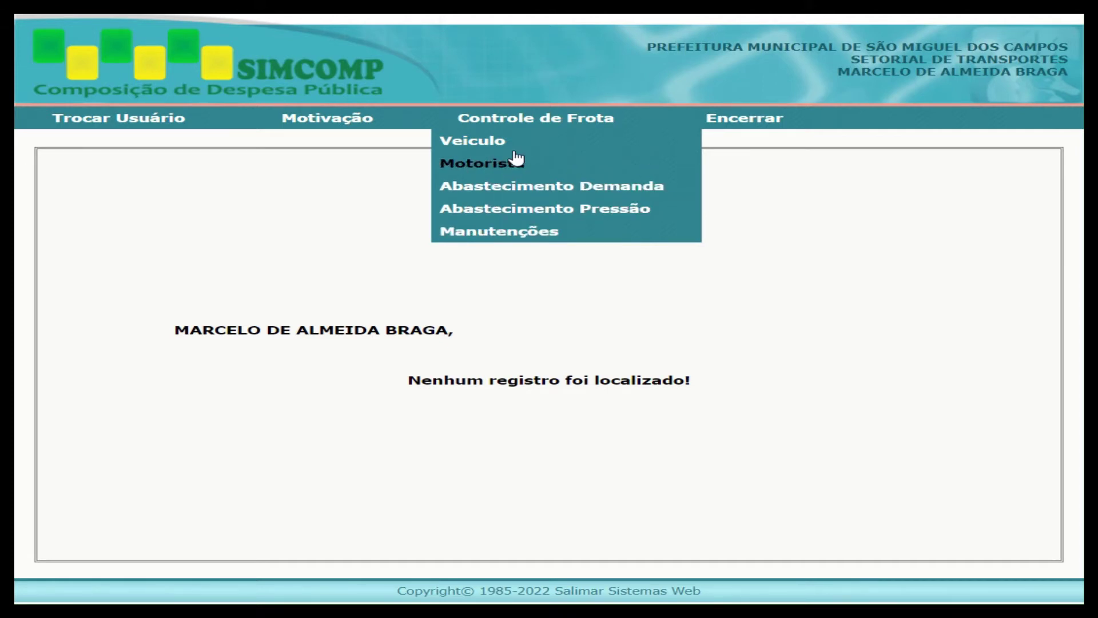
left_click(476, 147)
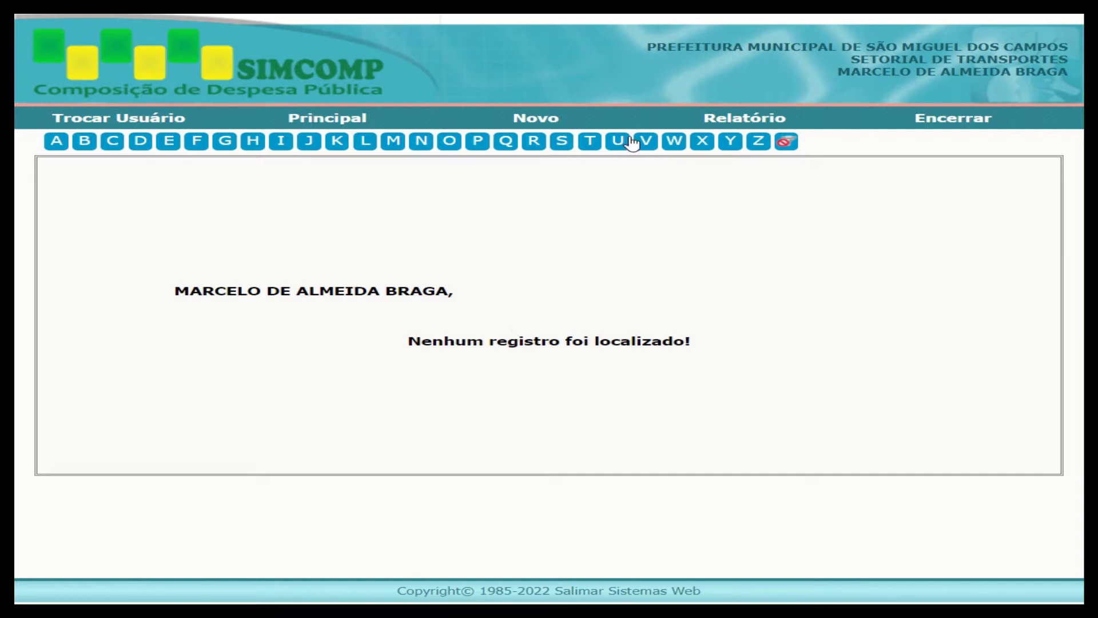
left_click(541, 121)
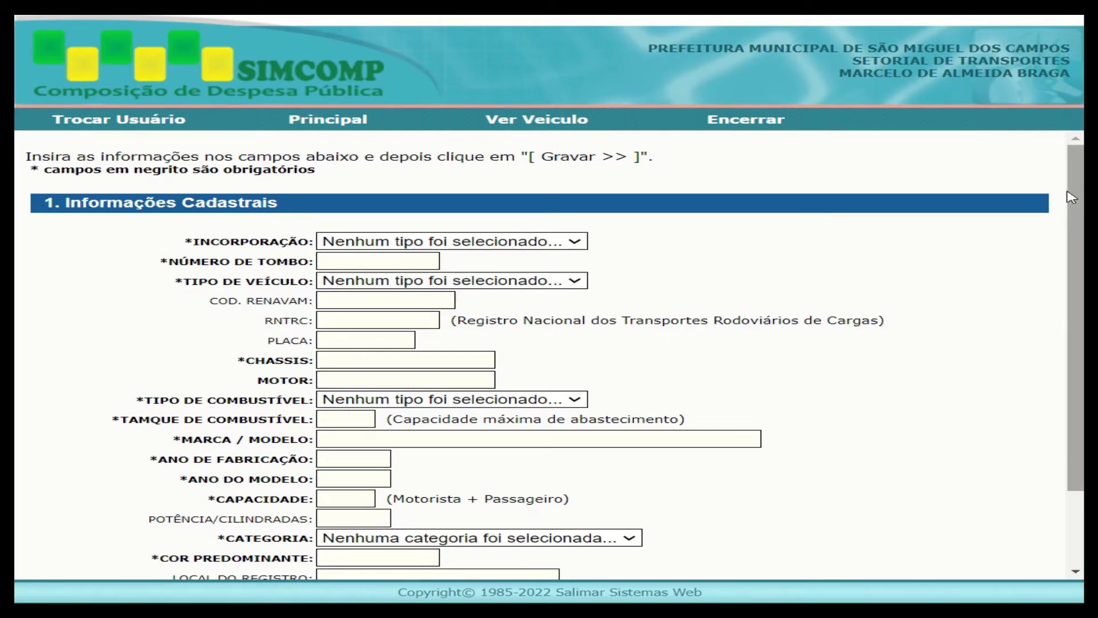
- Set the vehicle's incorporation to PRÓPRIO and its asset number (Número de Tombo) to 123456
left_click_drag(1075, 201, 1079, 255)
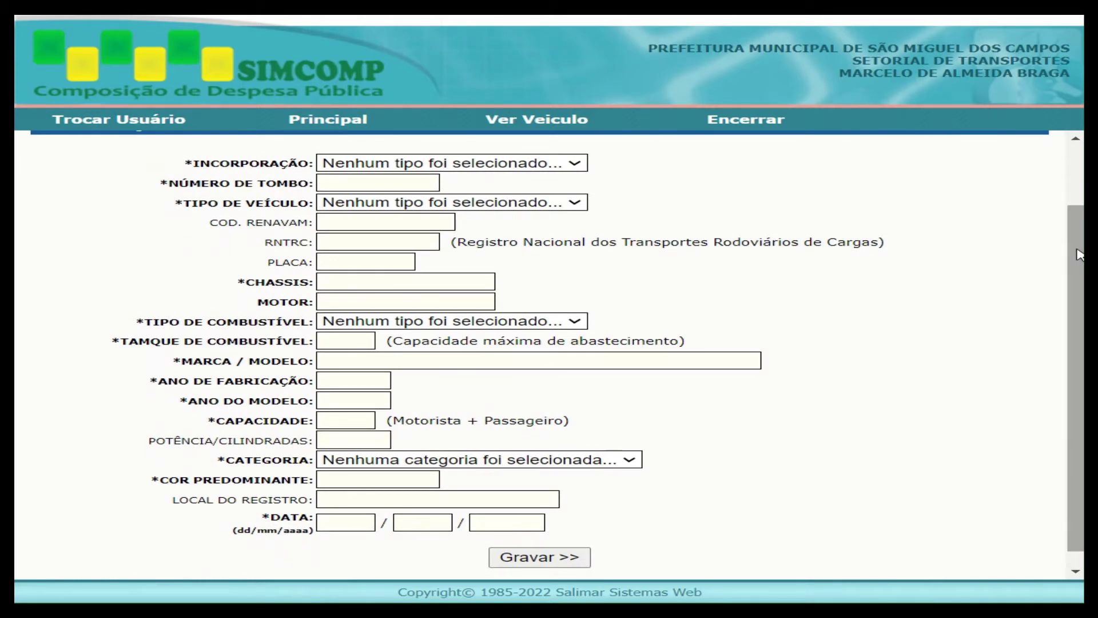
left_click(575, 165)
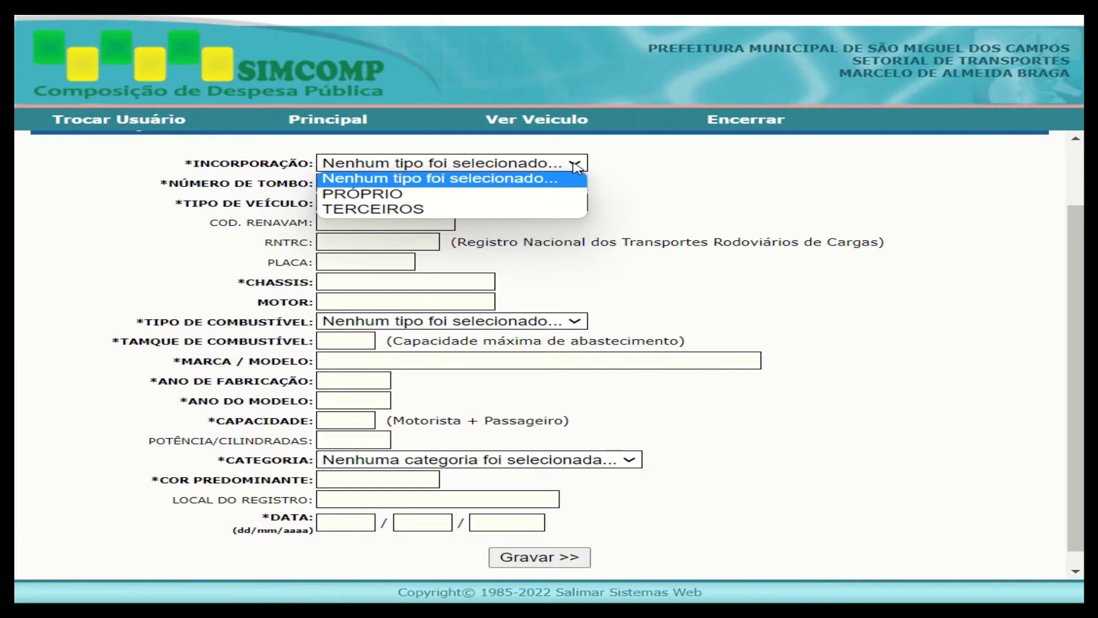
left_click(391, 197)
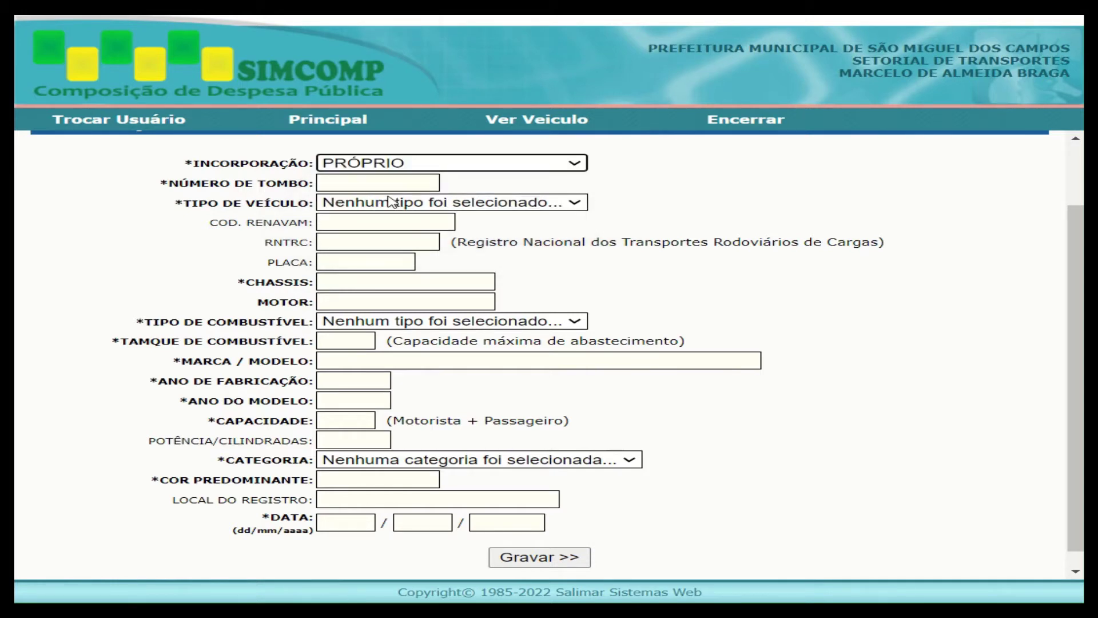
left_click(343, 181)
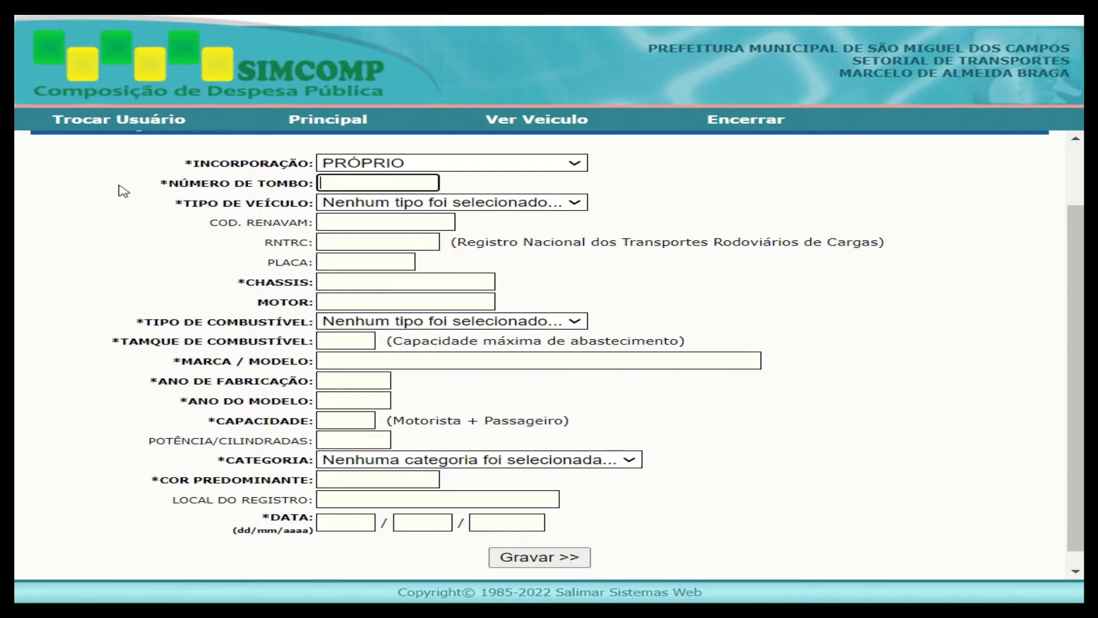
type("1")
key("Down")
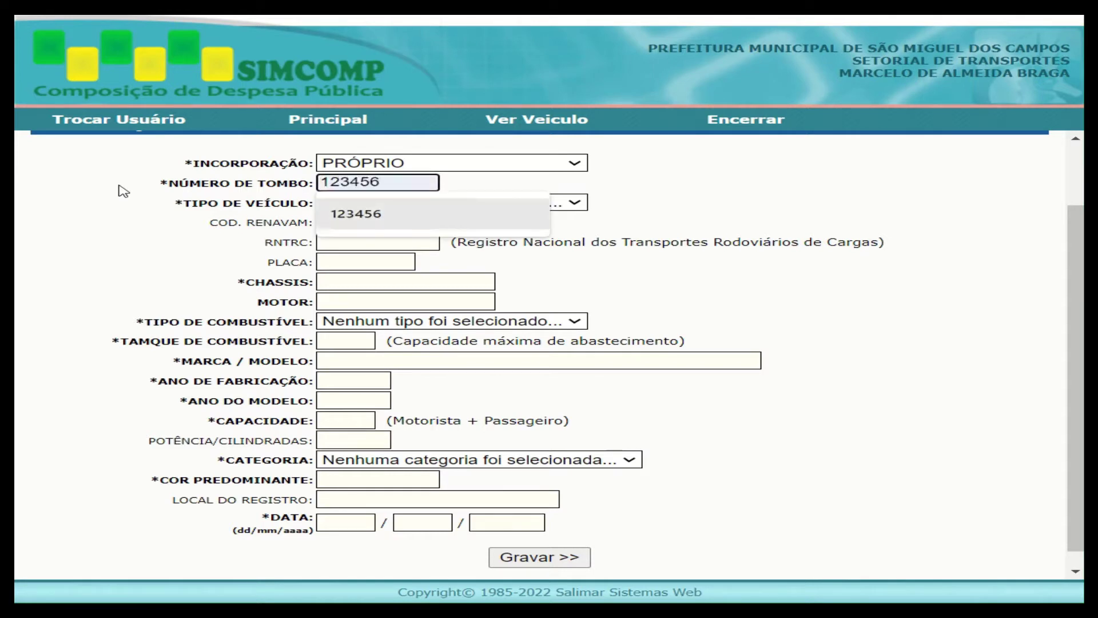
key("Return")
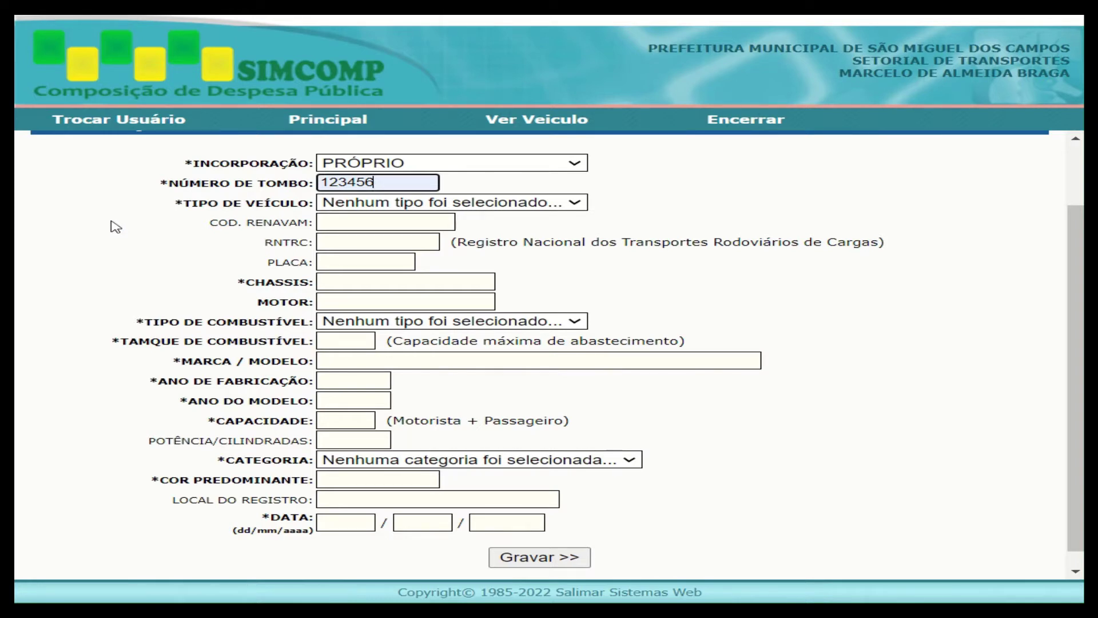
- Set the vehicle type to AUTOMÓVEL
key("Tab")
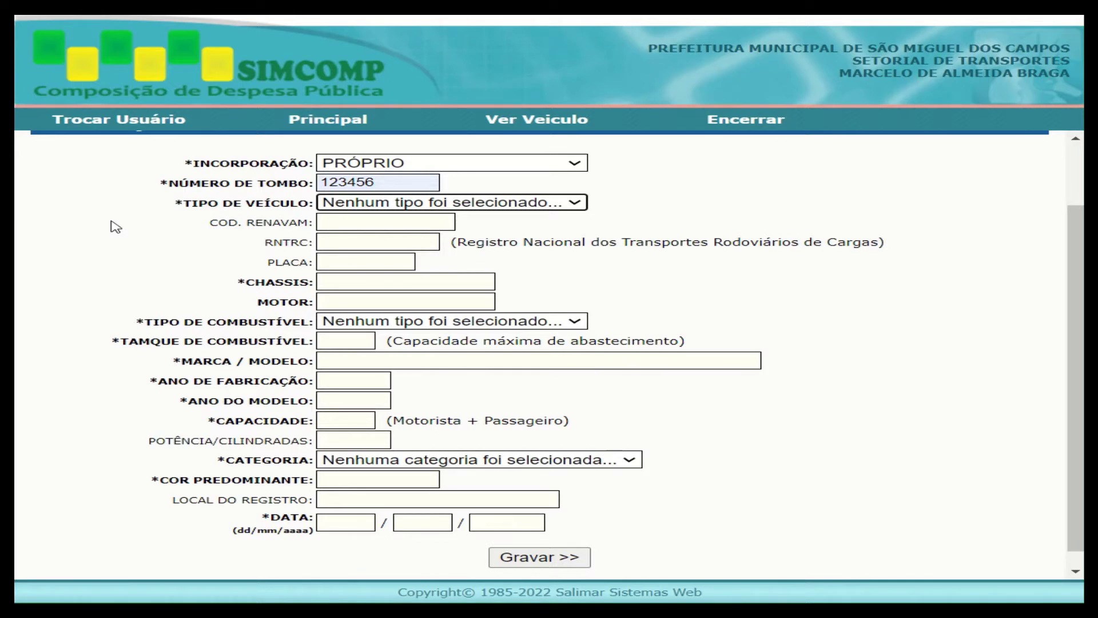
left_click(576, 203)
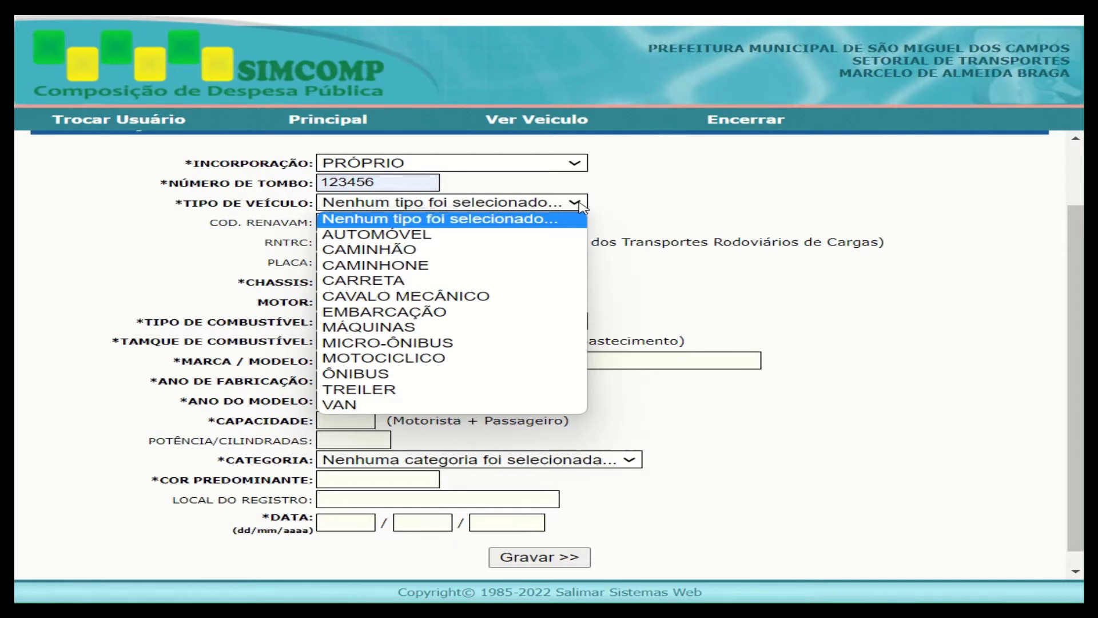
left_click(407, 235)
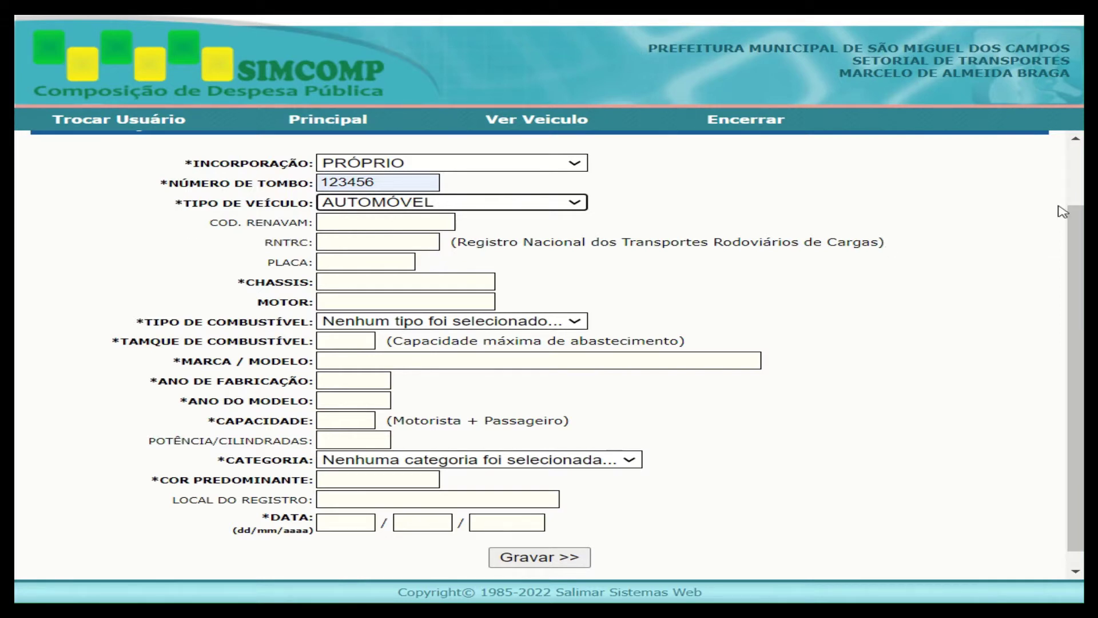
- Examine the note about mandatory fields and the available vehicle types in the registration form
left_click_drag(1076, 228, 1040, 154)
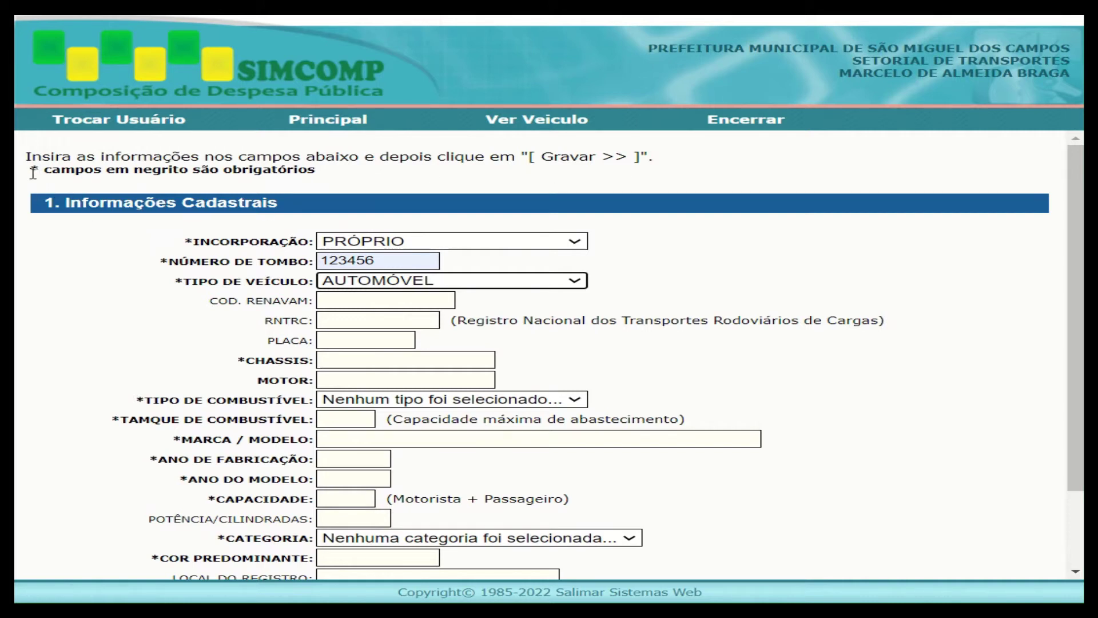
left_click_drag(31, 170, 325, 178)
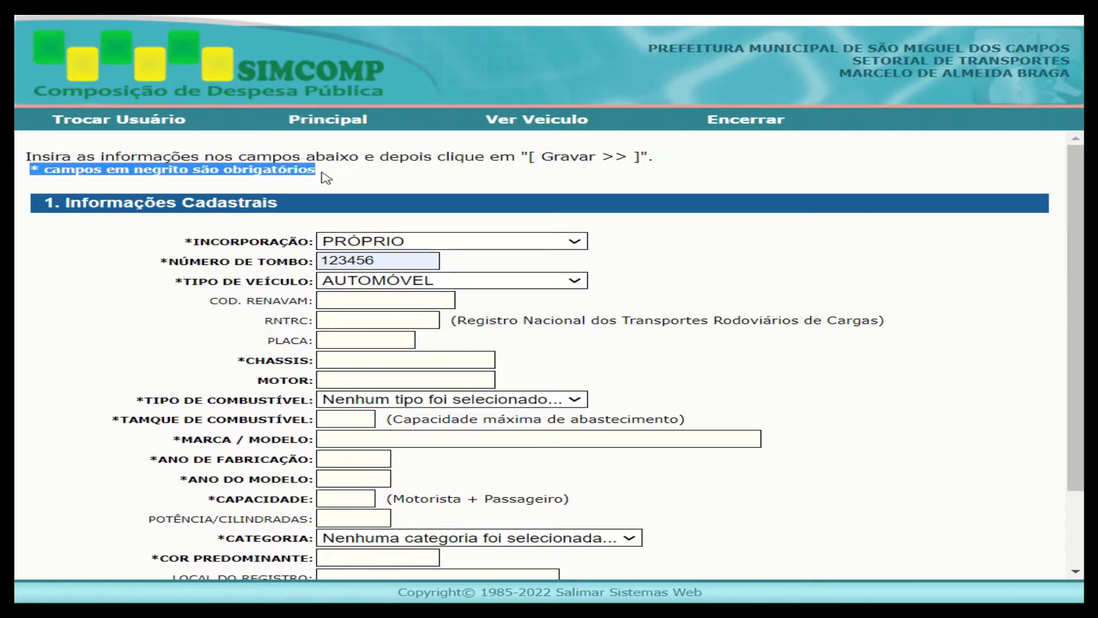
left_click(326, 179)
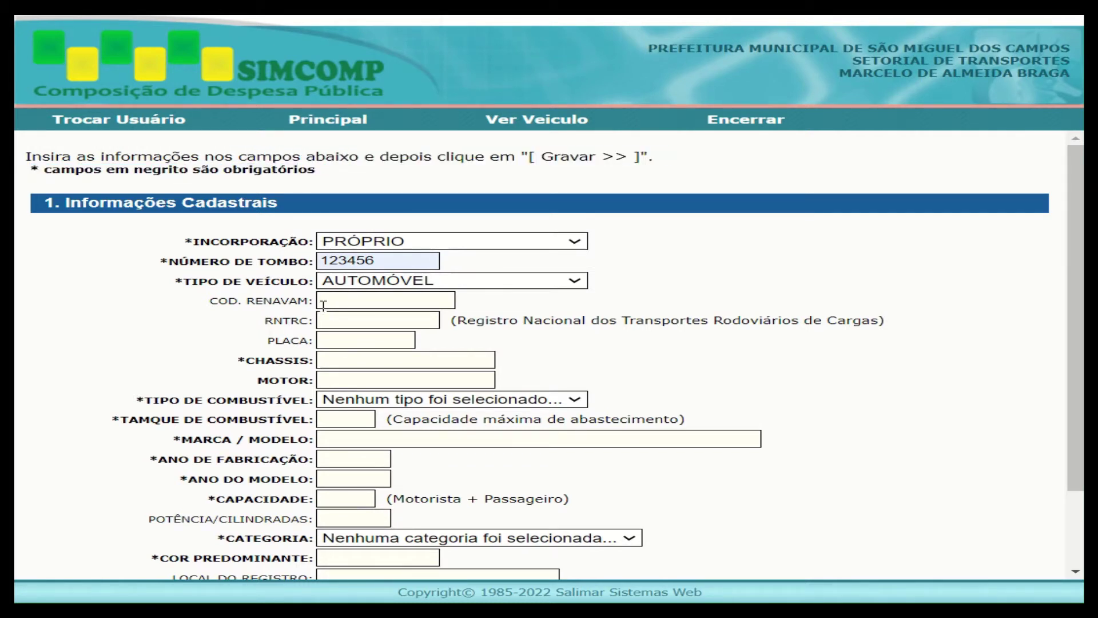
left_click_drag(1076, 214, 1071, 280)
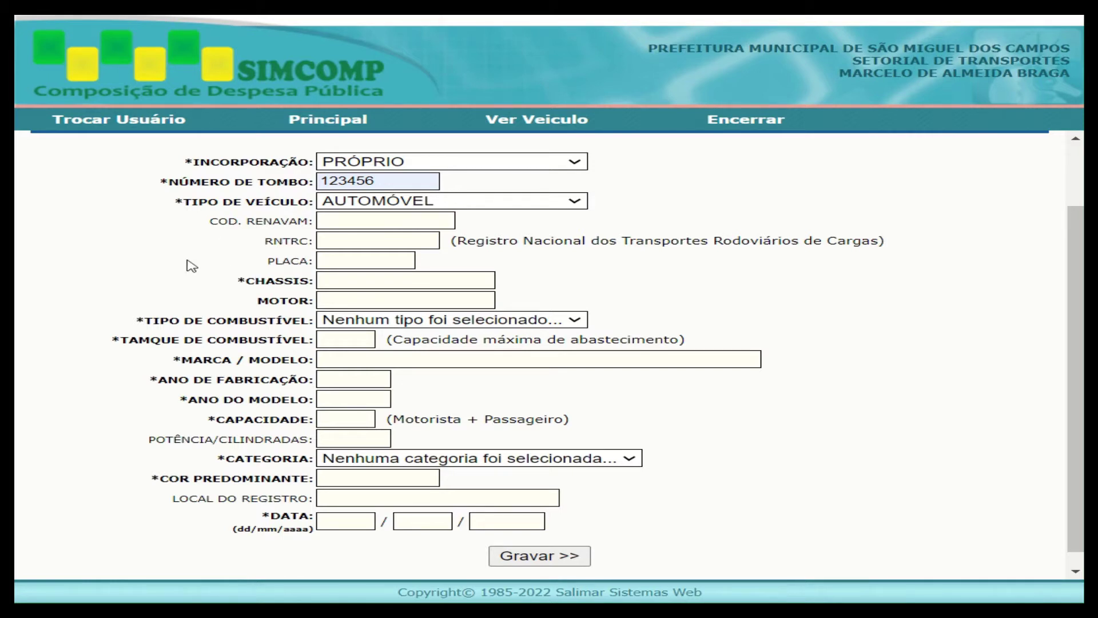
left_click(574, 205)
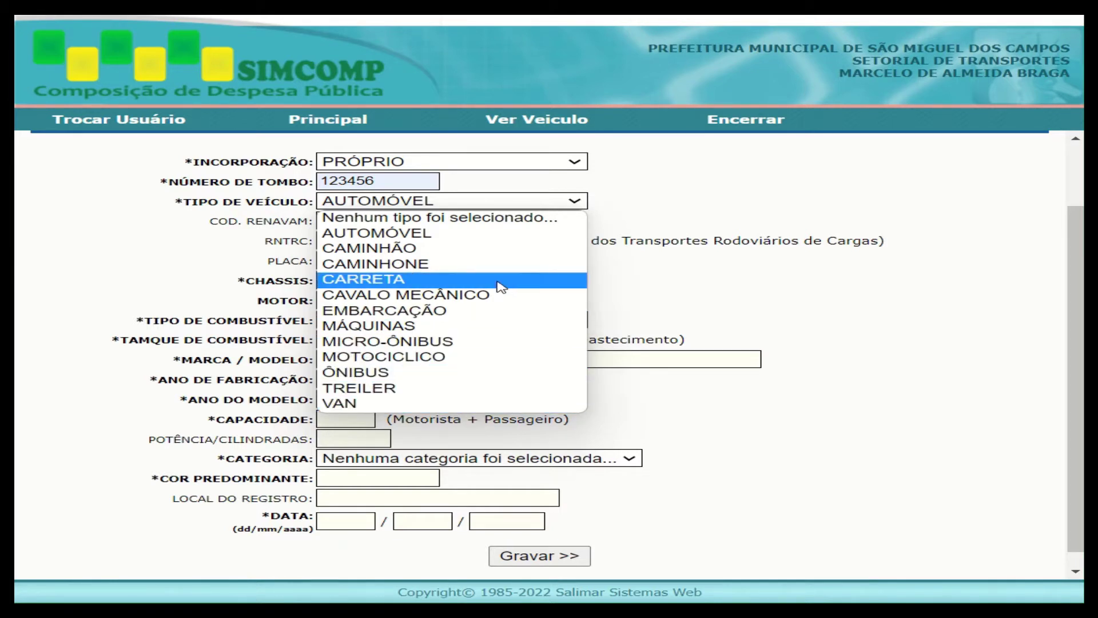
left_click(259, 241)
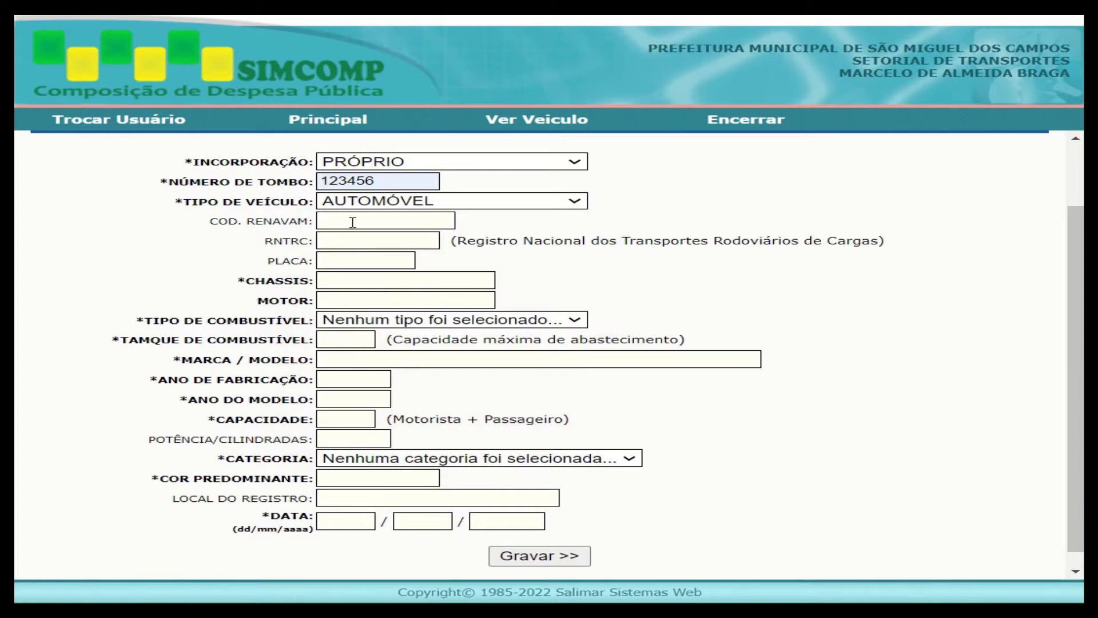
- Fill in the vehicle's RENAVAM code and licence plate, leaving the RNTRC field empty
left_click(353, 222)
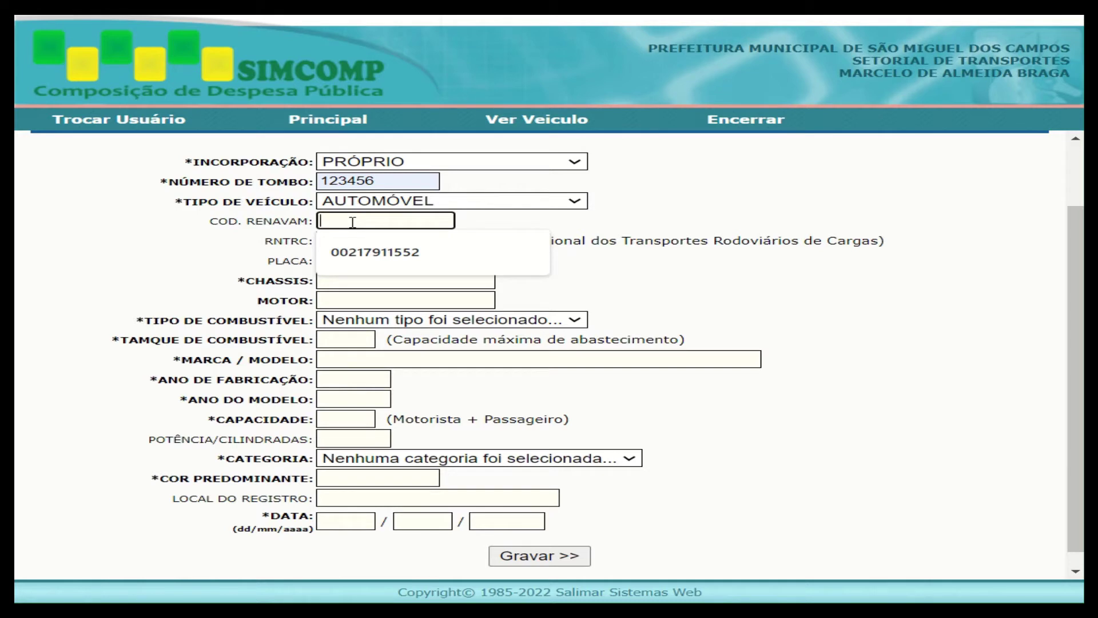
left_click(354, 253)
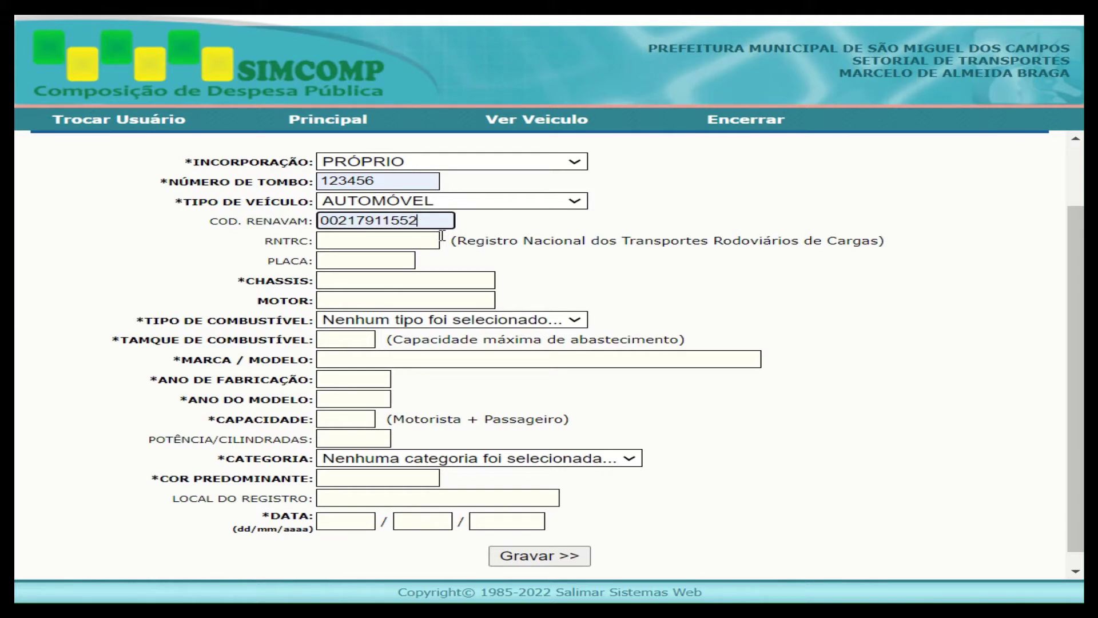
left_click(378, 241)
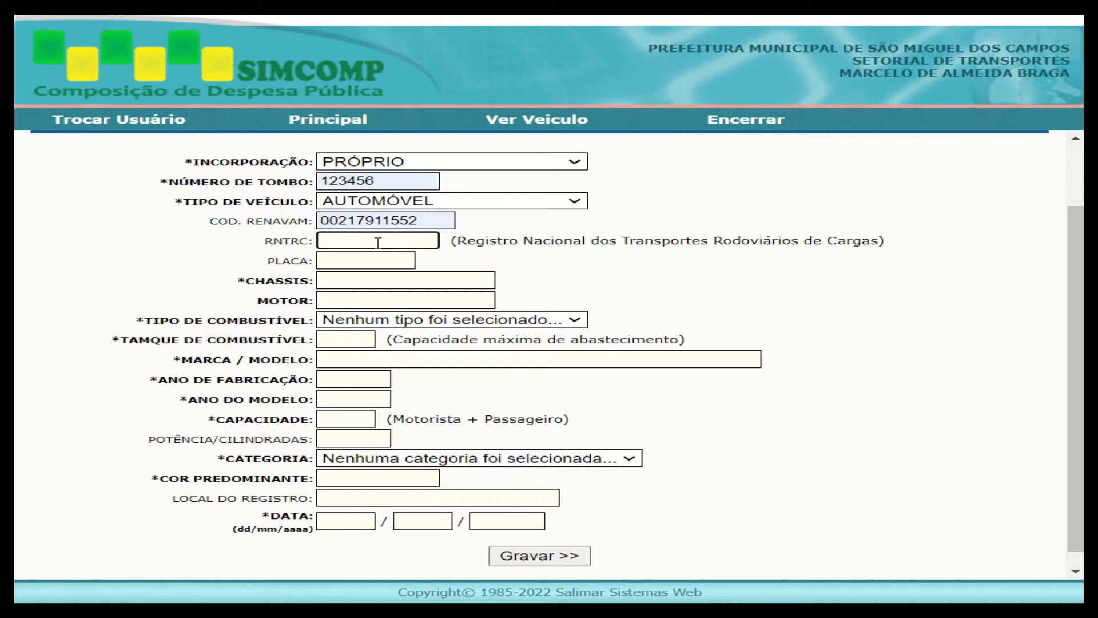
left_click(353, 267)
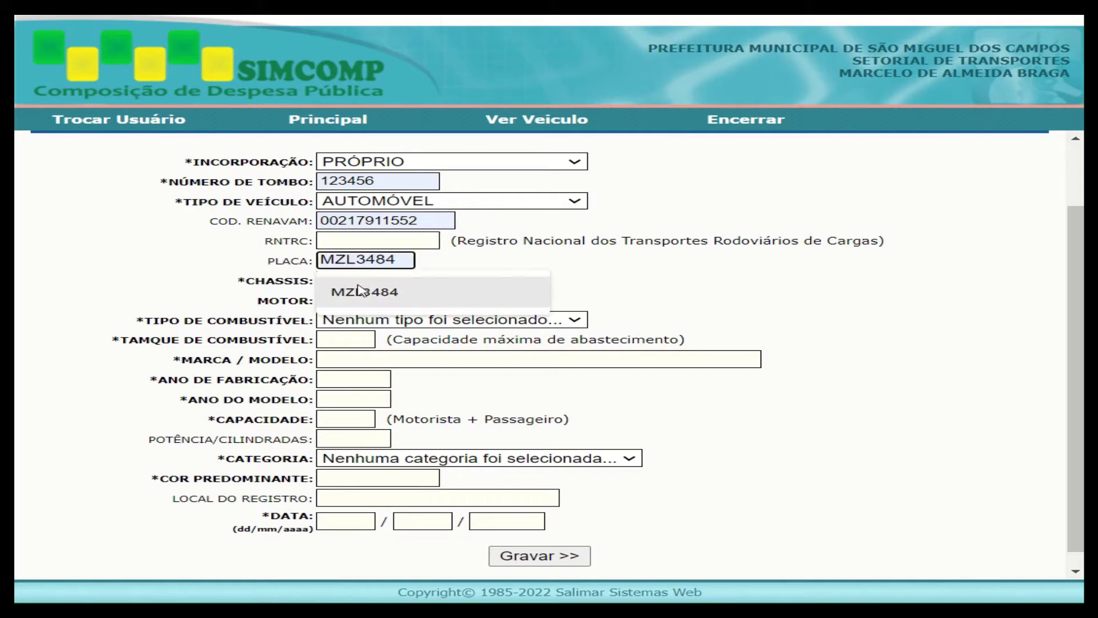
left_click(362, 291)
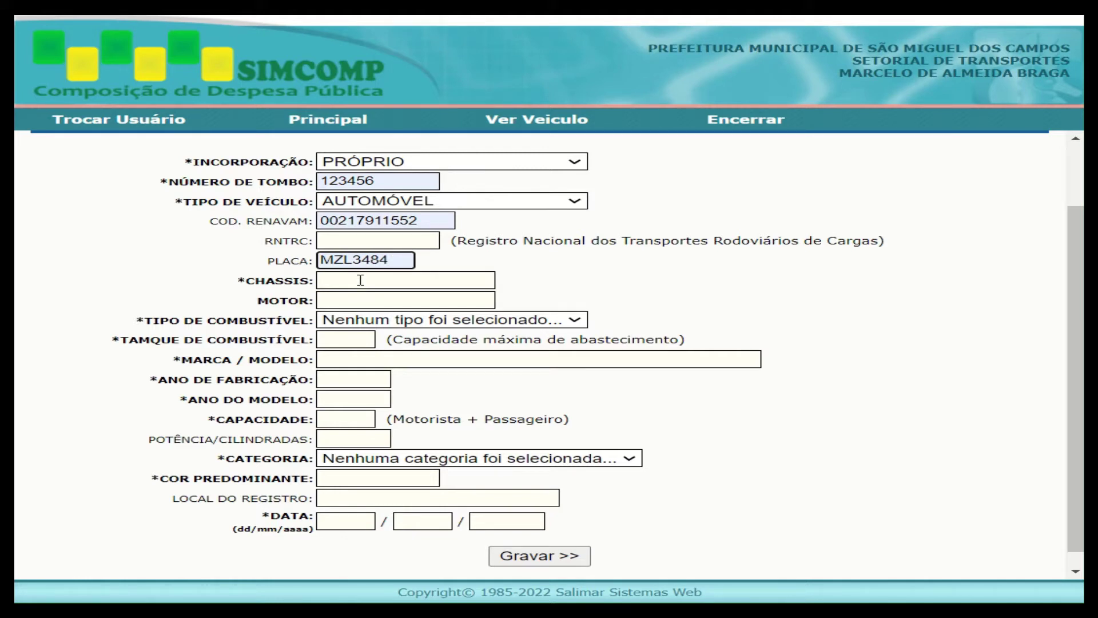
- Fill in the vehicle's chassis number and engine number
left_click(361, 280)
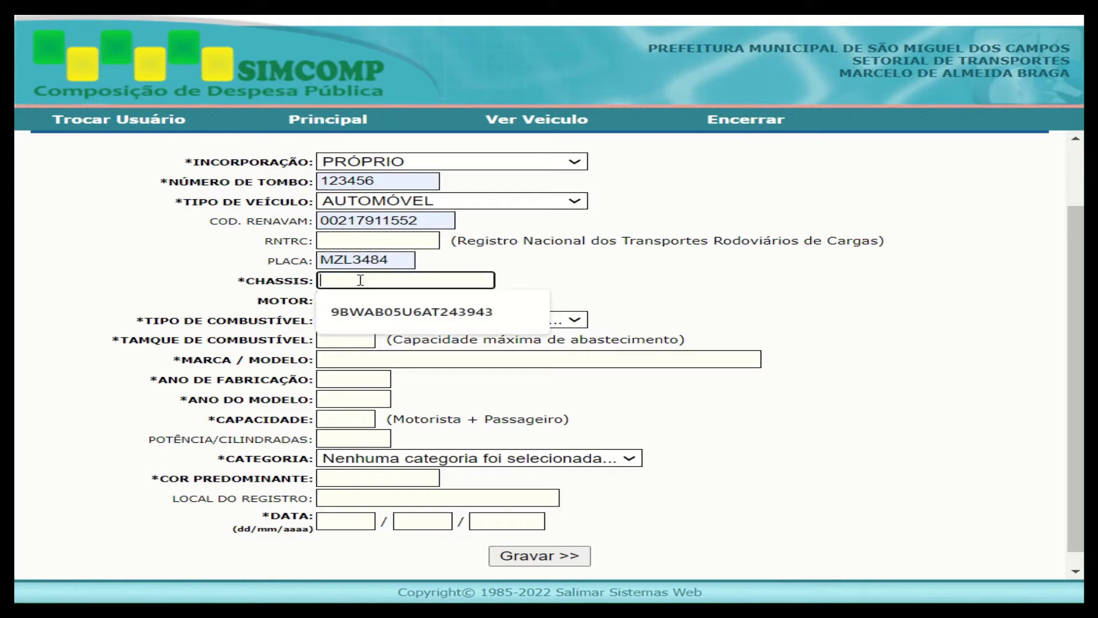
left_click(356, 316)
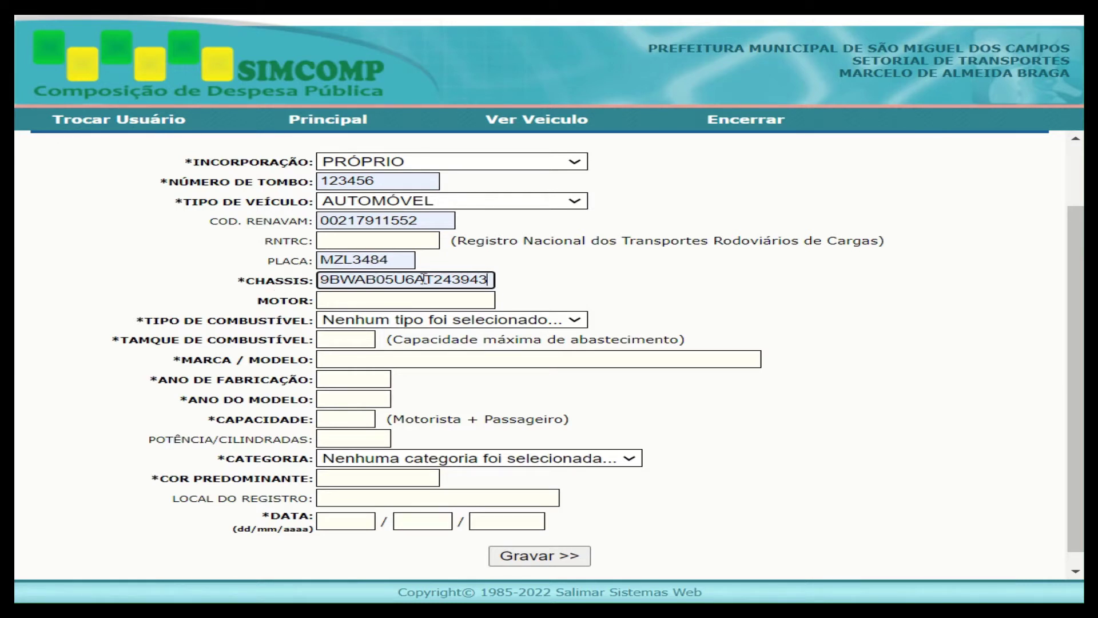
left_click(334, 300)
left_click(346, 332)
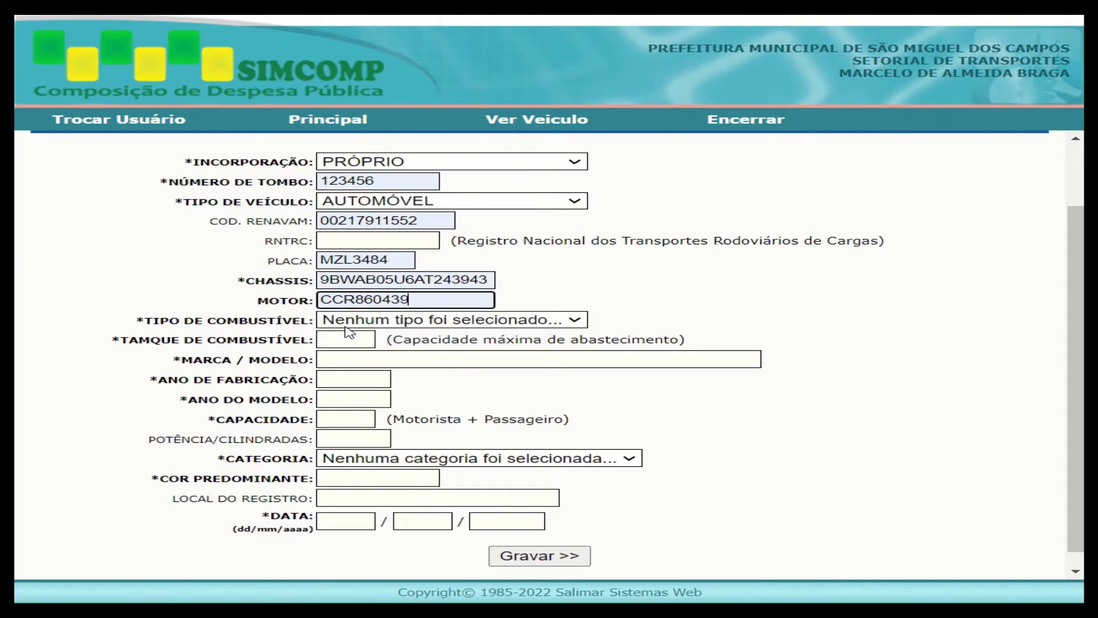
- Set the fuel type to ETANOL/GASOLINA and the fuel tank's maximum capacity to 55
left_click(455, 323)
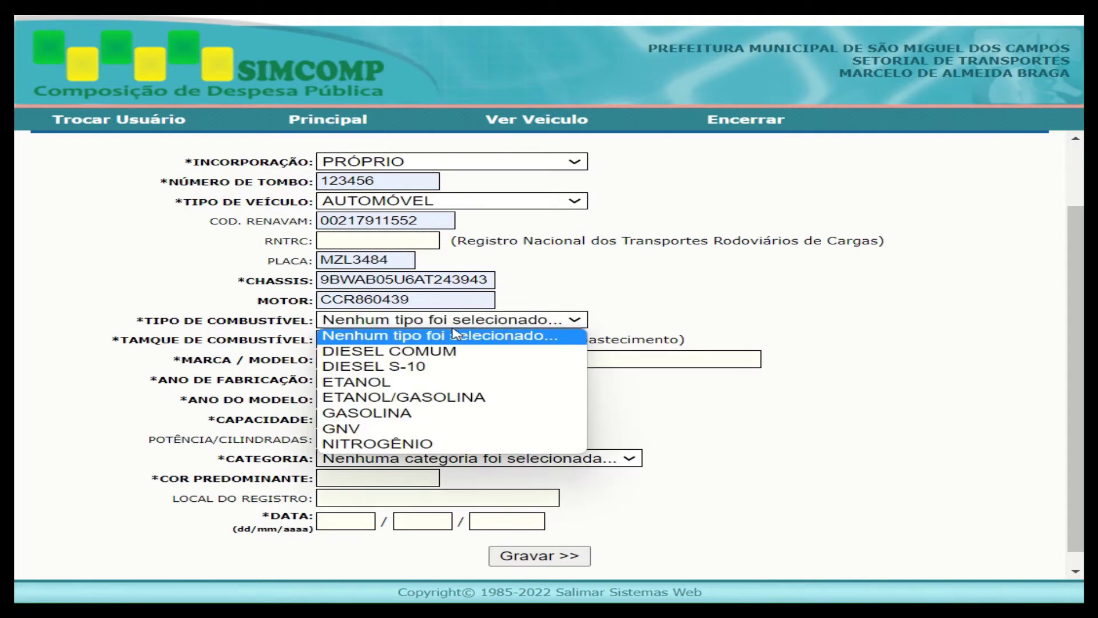
left_click(452, 400)
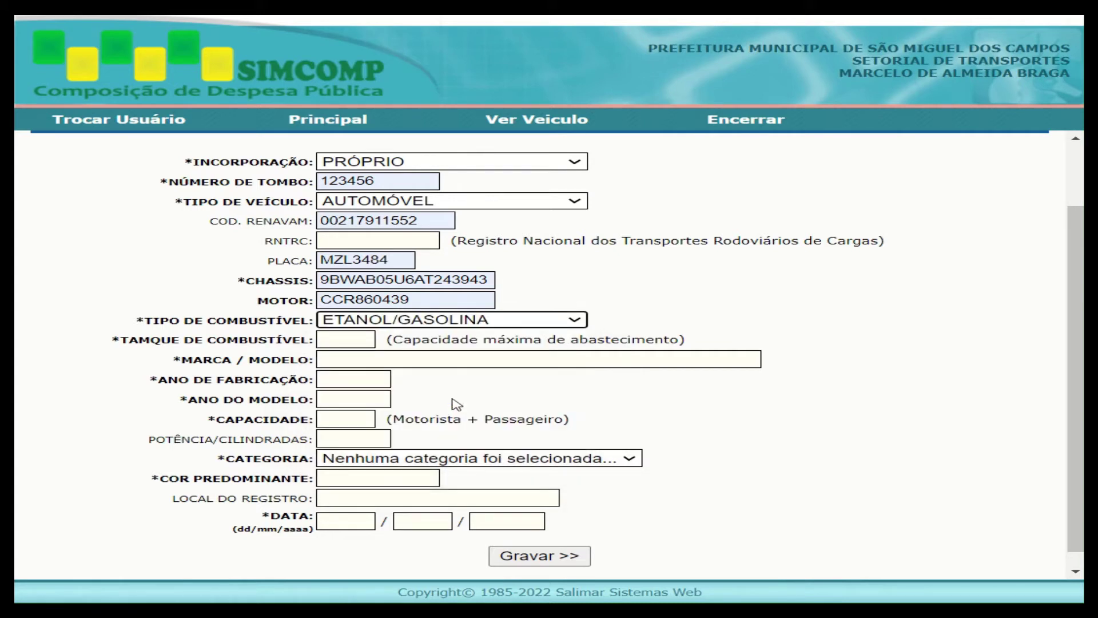
left_click(347, 341)
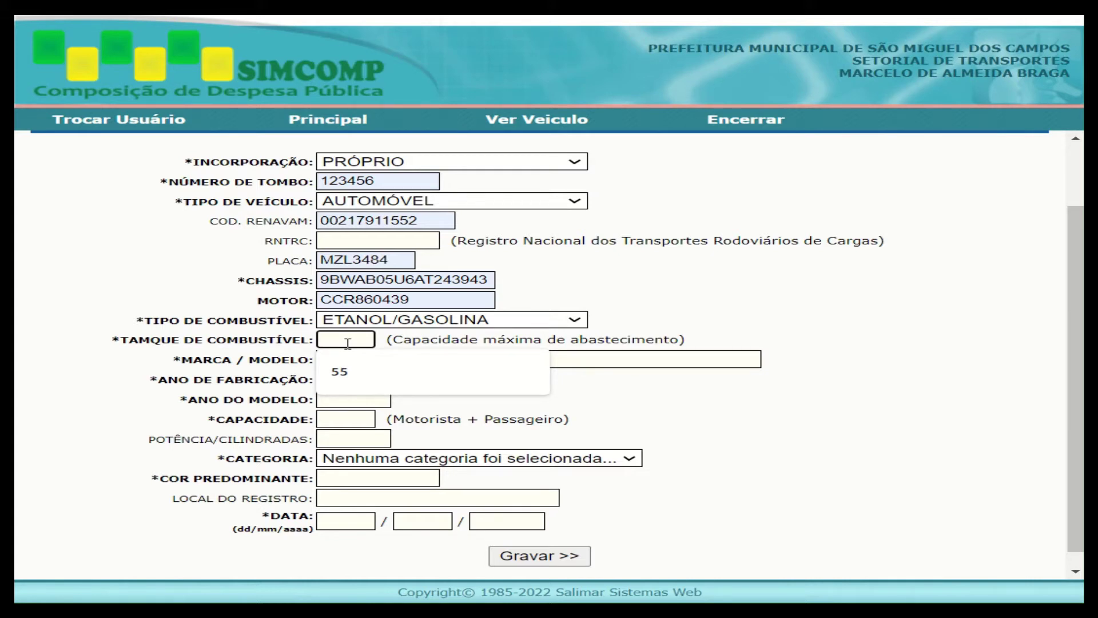
left_click(347, 373)
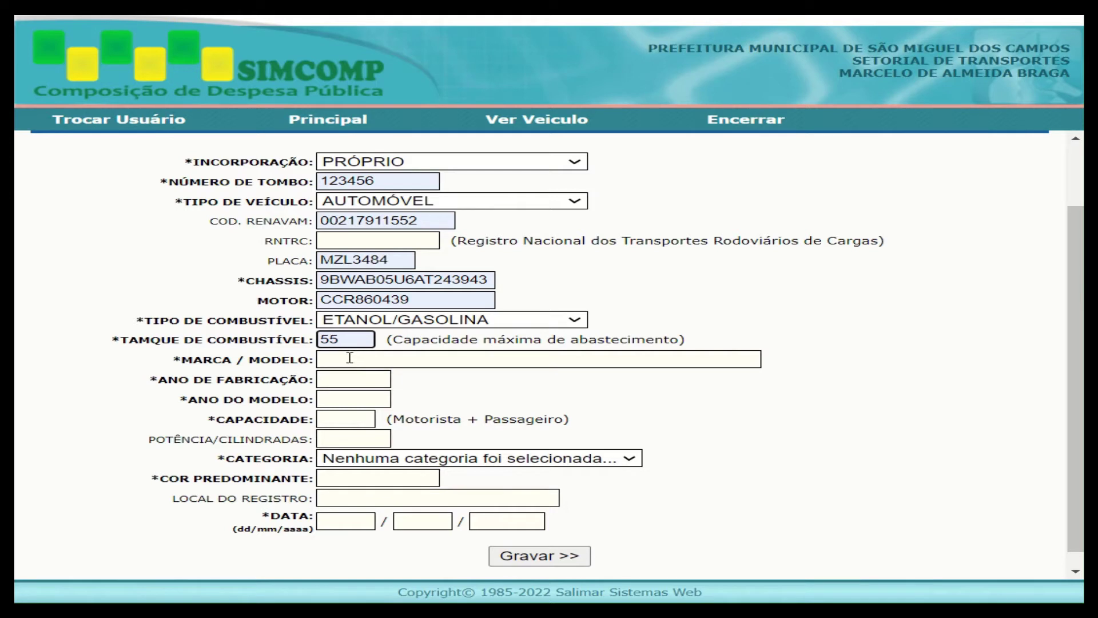
- Set the vehicle's brand and model to VW GOL 1.6 POWER, with 2010 as both manufacturing year and model year
left_click(356, 358)
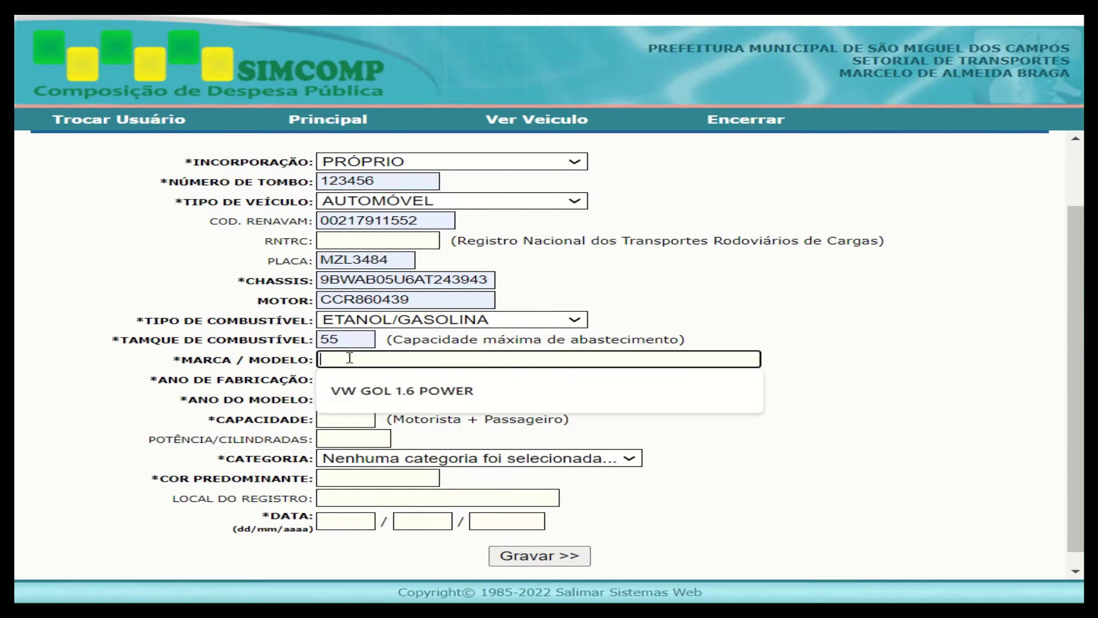
left_click(366, 393)
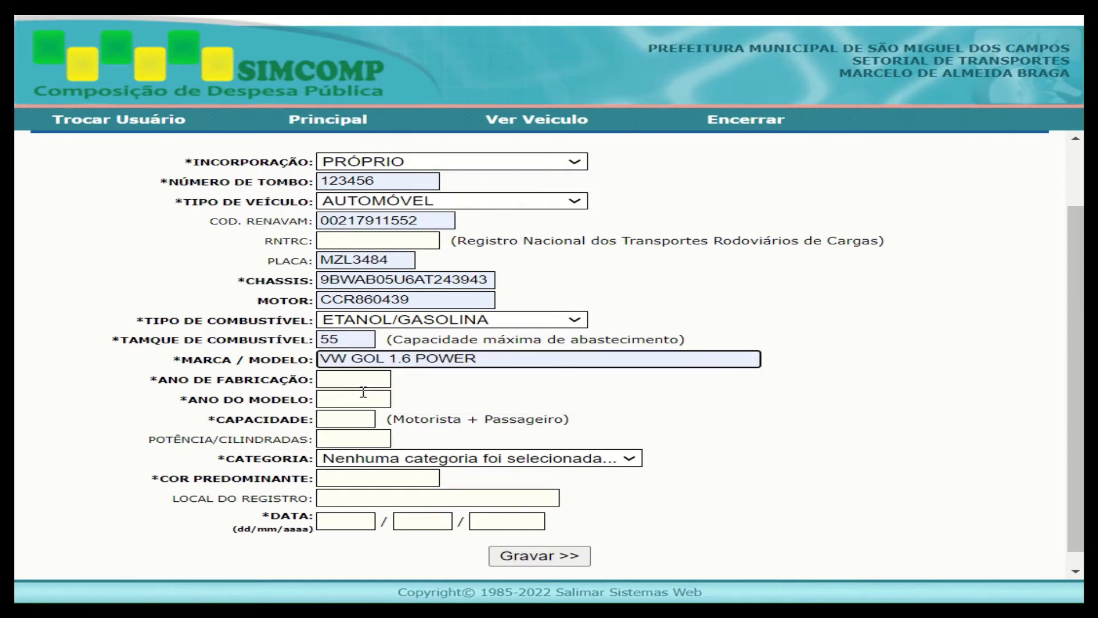
left_click(364, 380)
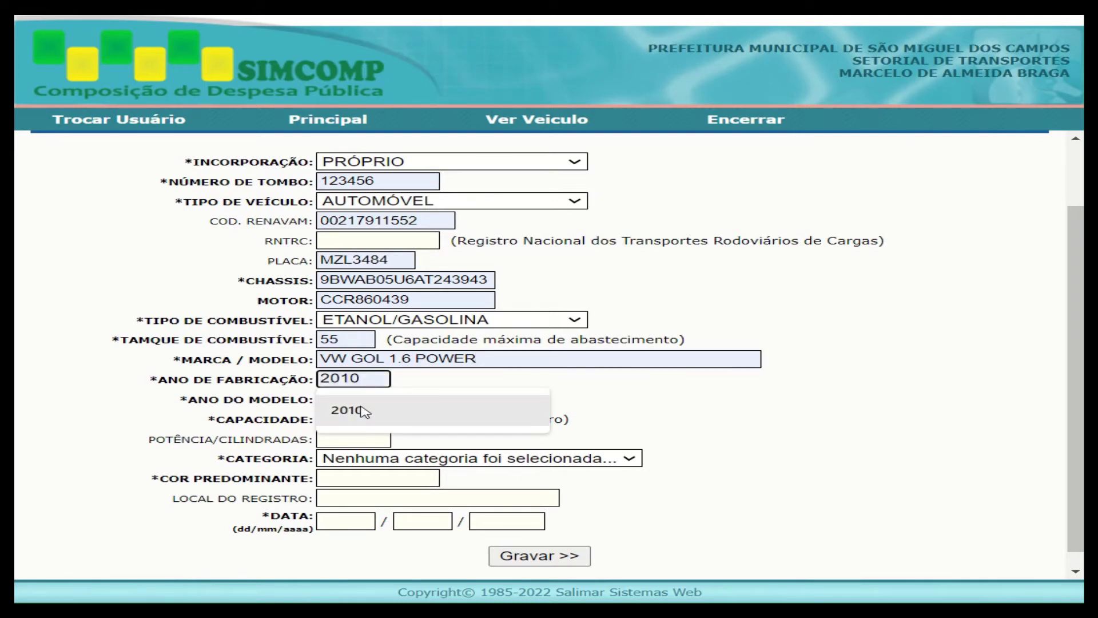
left_click(347, 410)
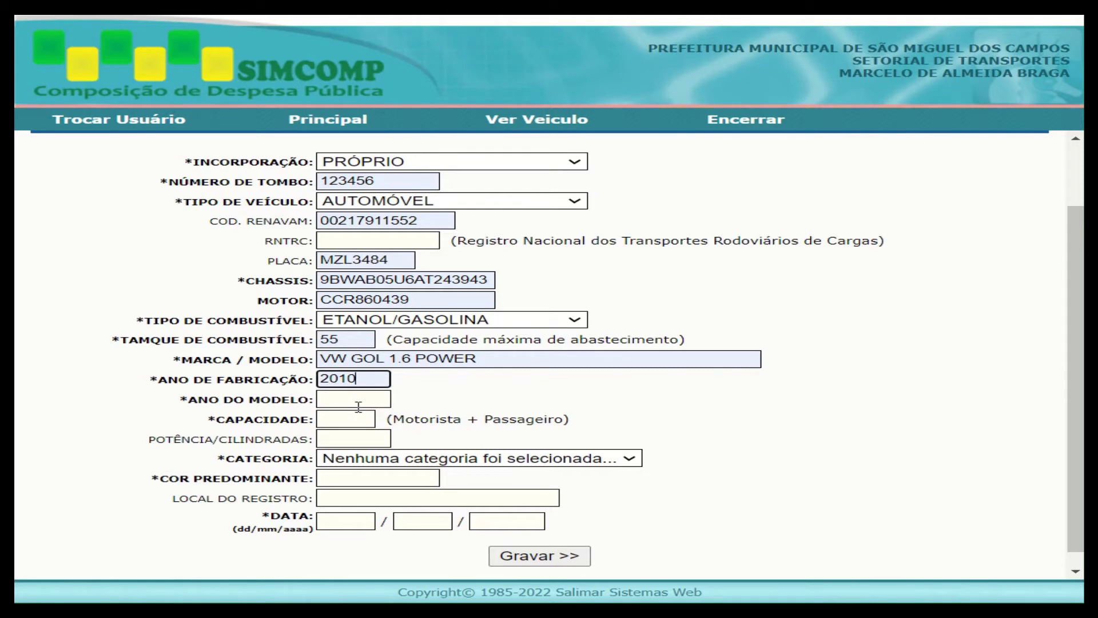
left_click(358, 405)
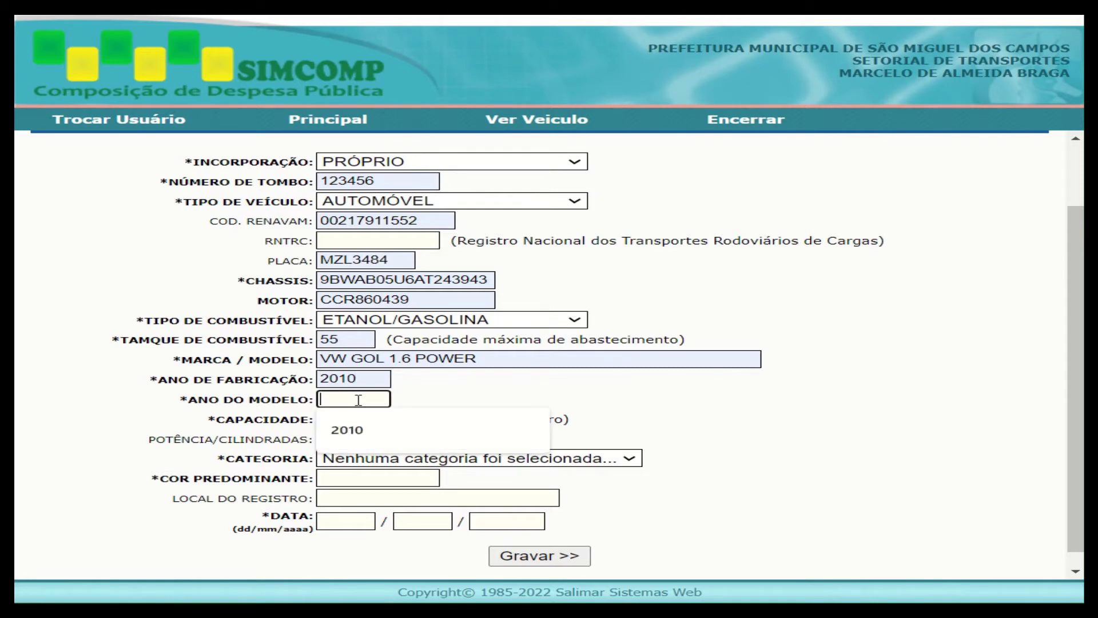
left_click(361, 438)
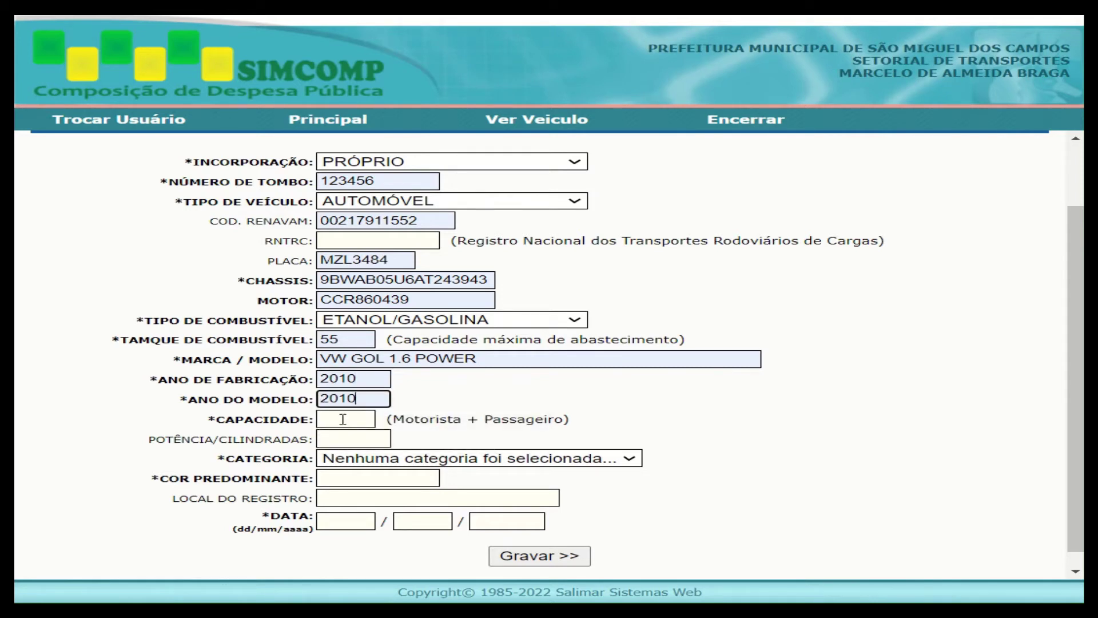
- Set the vehicle's capacity to 5 occupants and its power/displacement to 104
left_click(342, 419)
type("5")
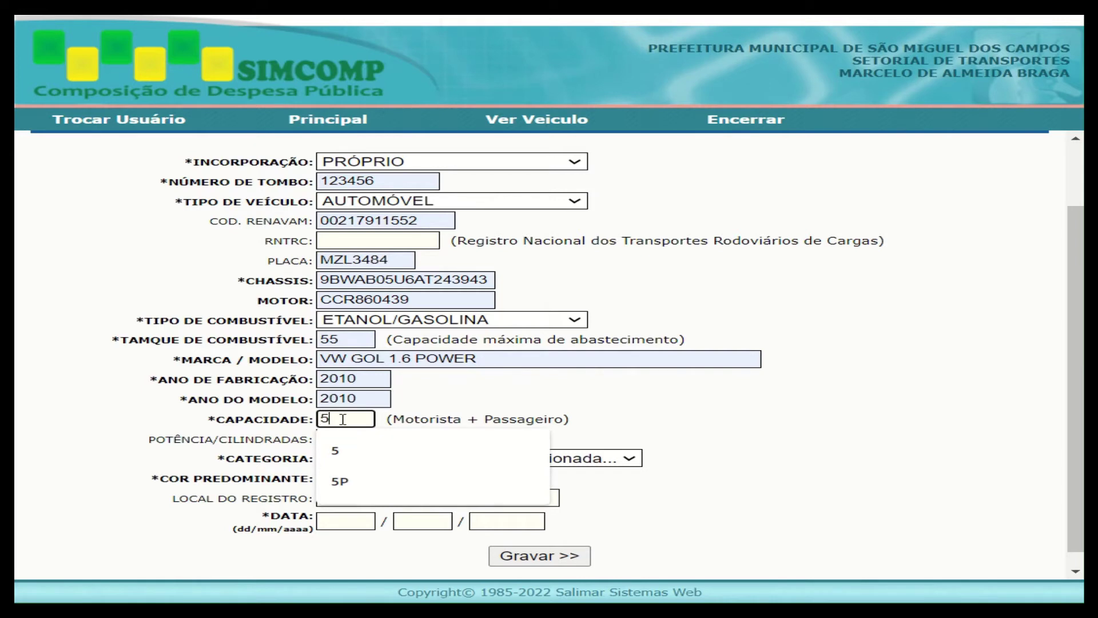
key("Tab")
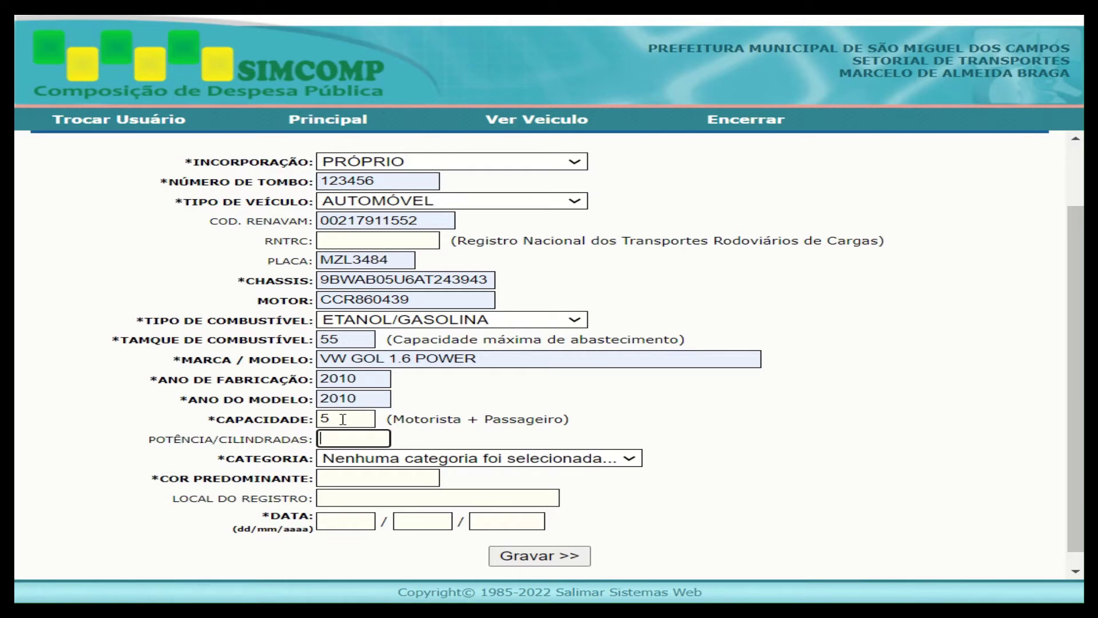
type("104")
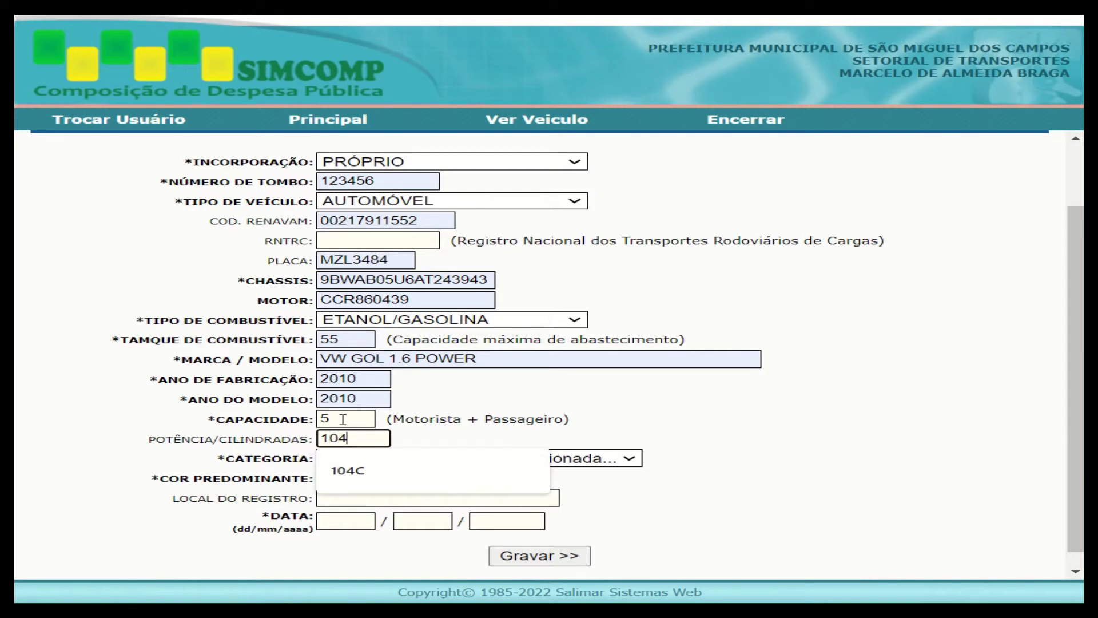
type("c")
key("BackSpace")
key("Tab")
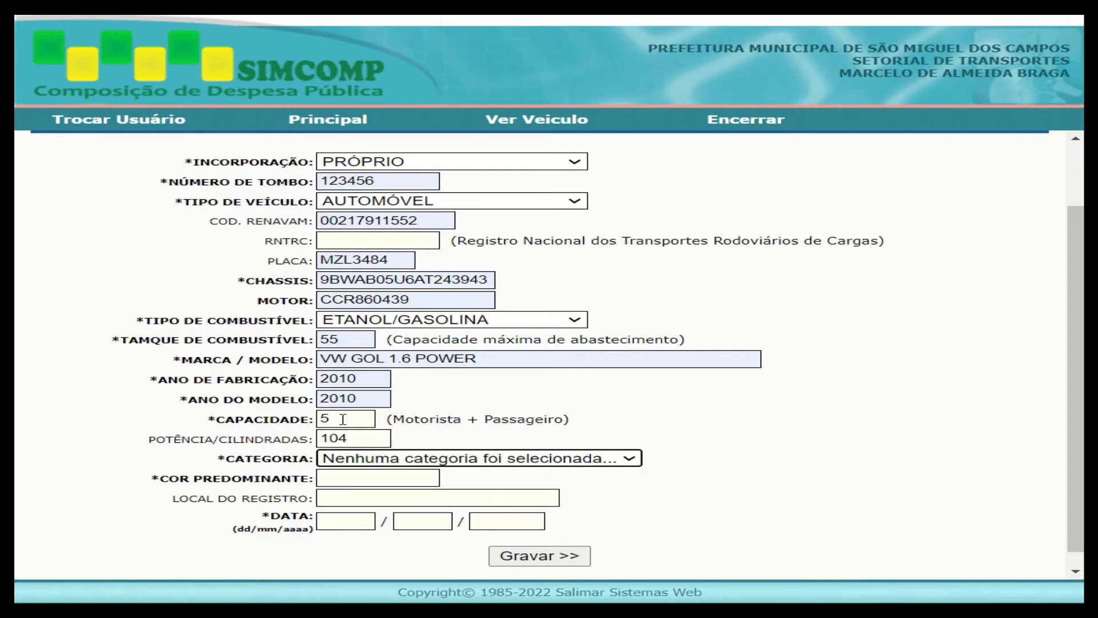
- Set the vehicle's category to OFICIAL and its predominant colour to PRATA
left_click(501, 463)
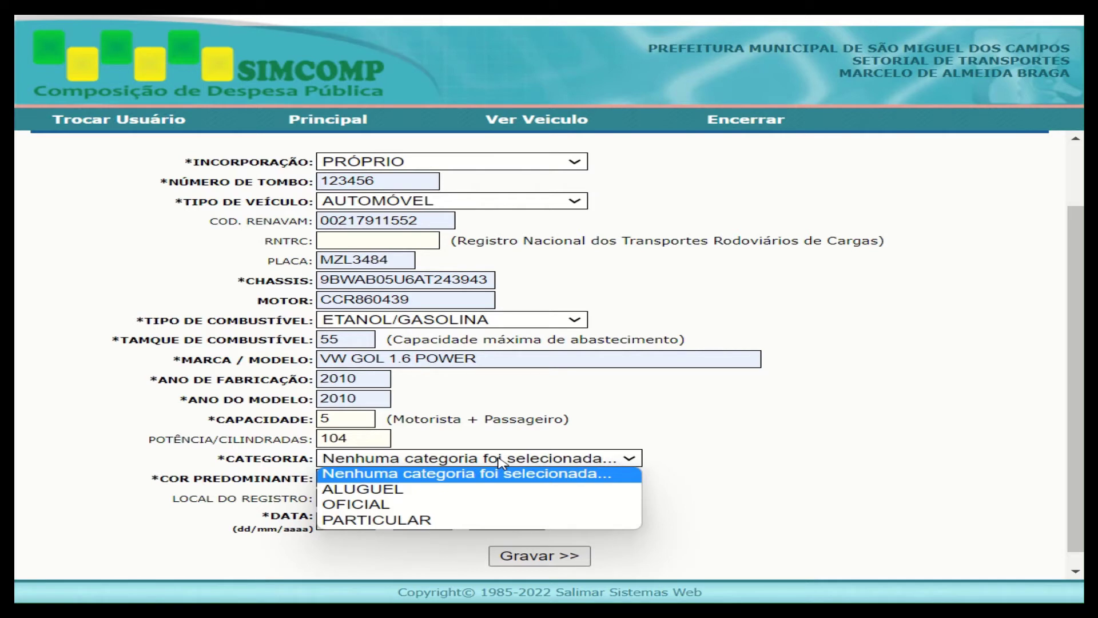
left_click(500, 507)
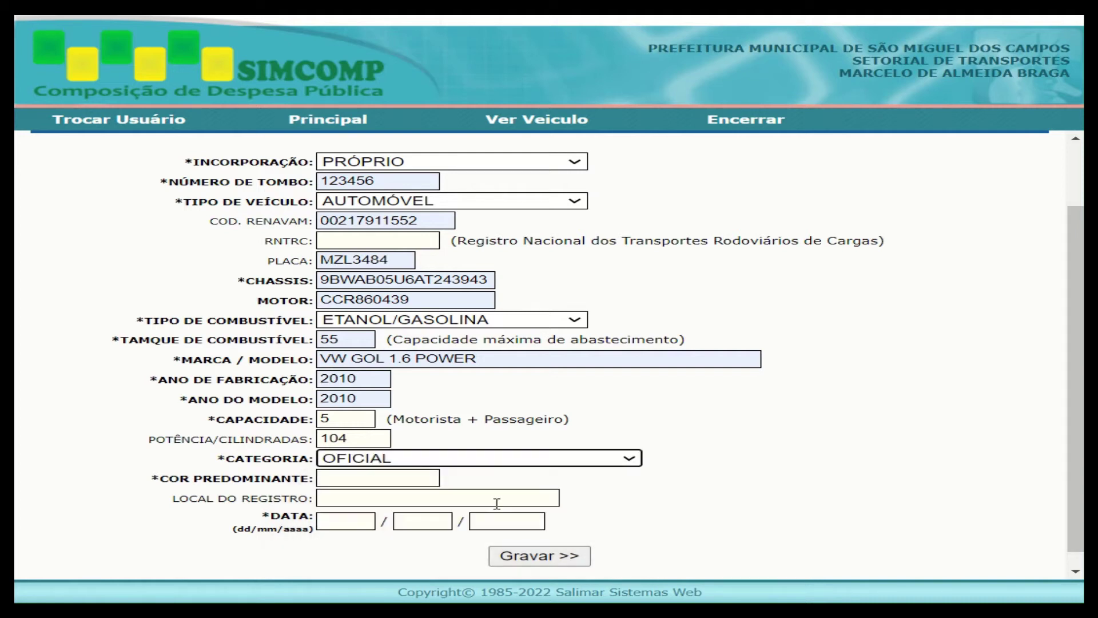
left_click(354, 476)
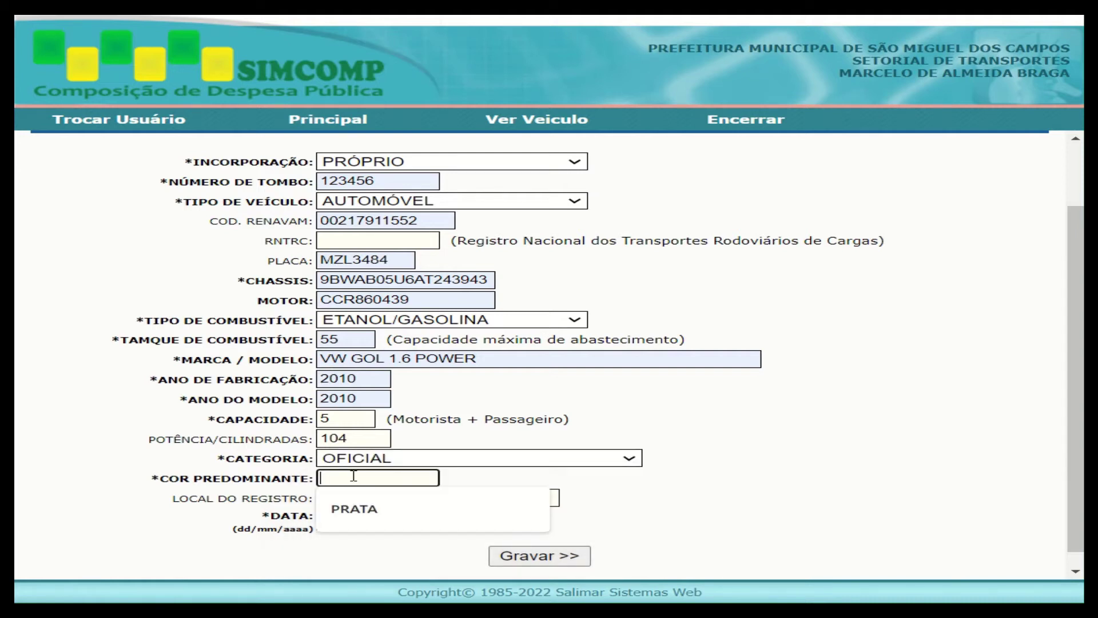
left_click(359, 515)
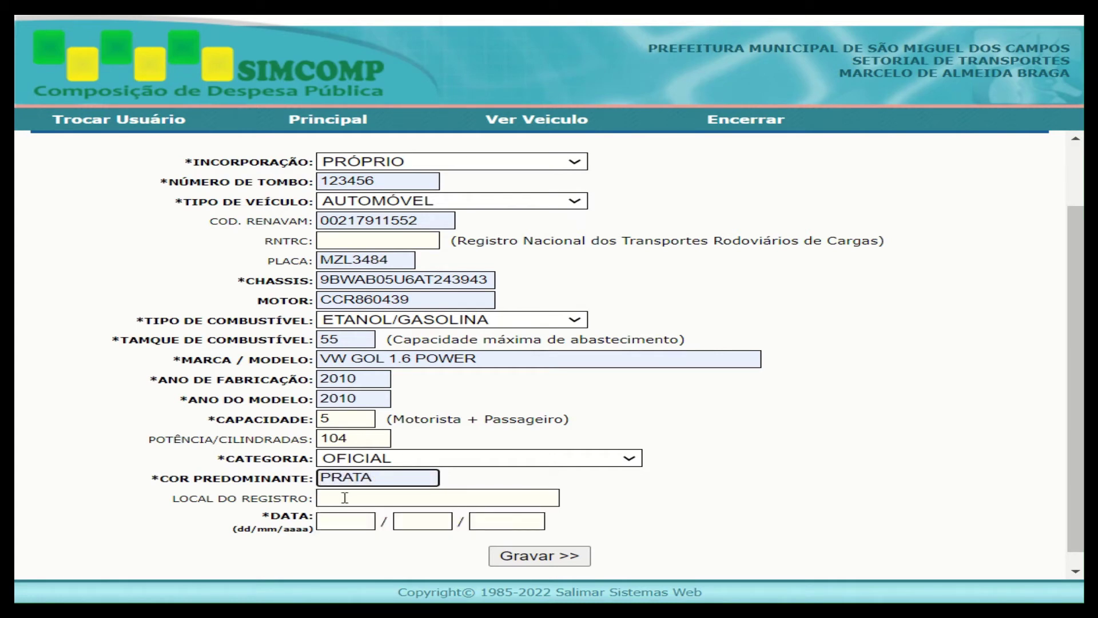
- Set the place of registration to NATAL-RN and the date to 30/09/2019
left_click(345, 498)
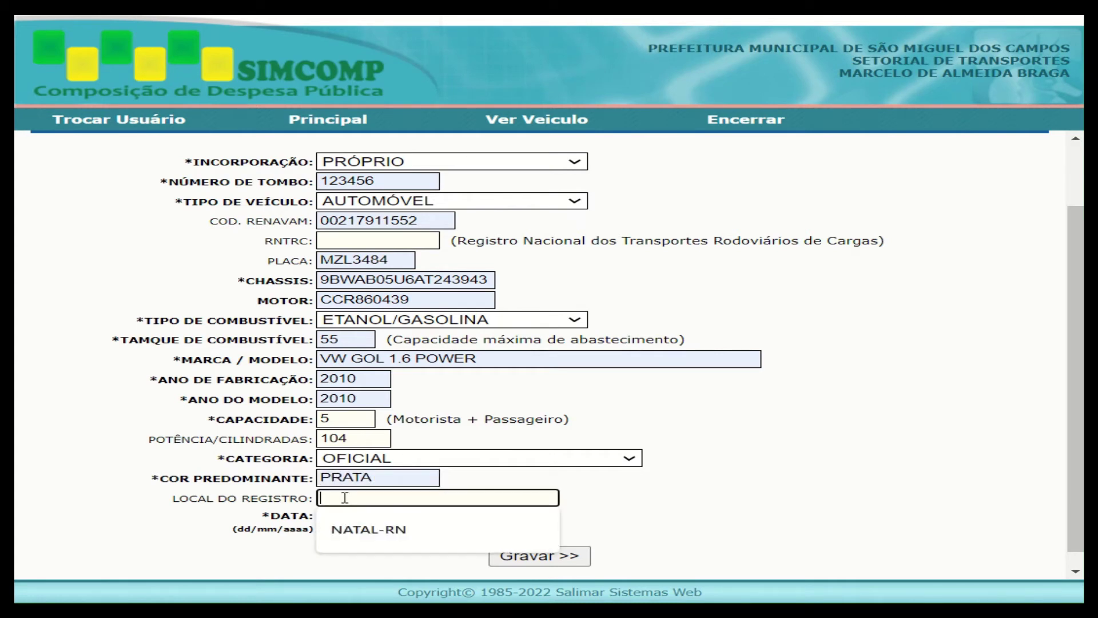
left_click(352, 538)
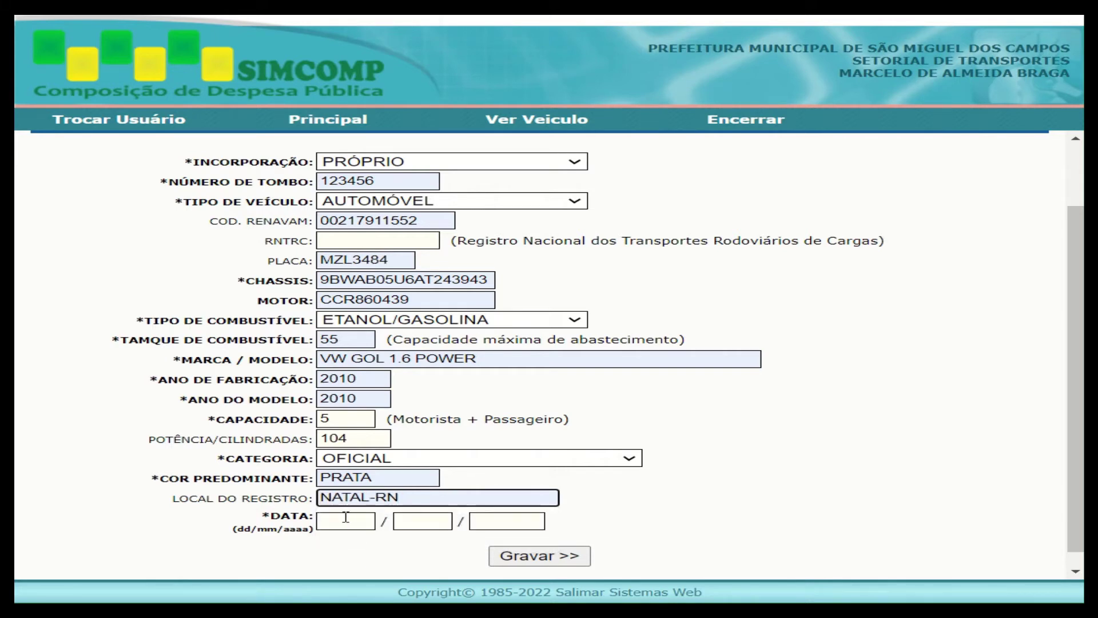
left_click(346, 521)
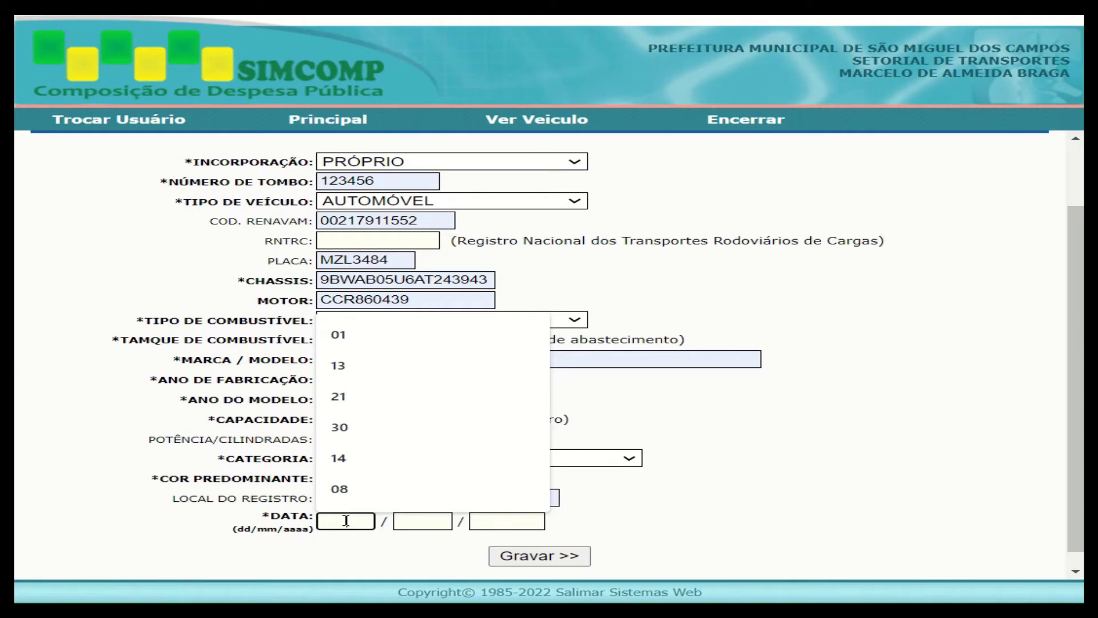
type("30")
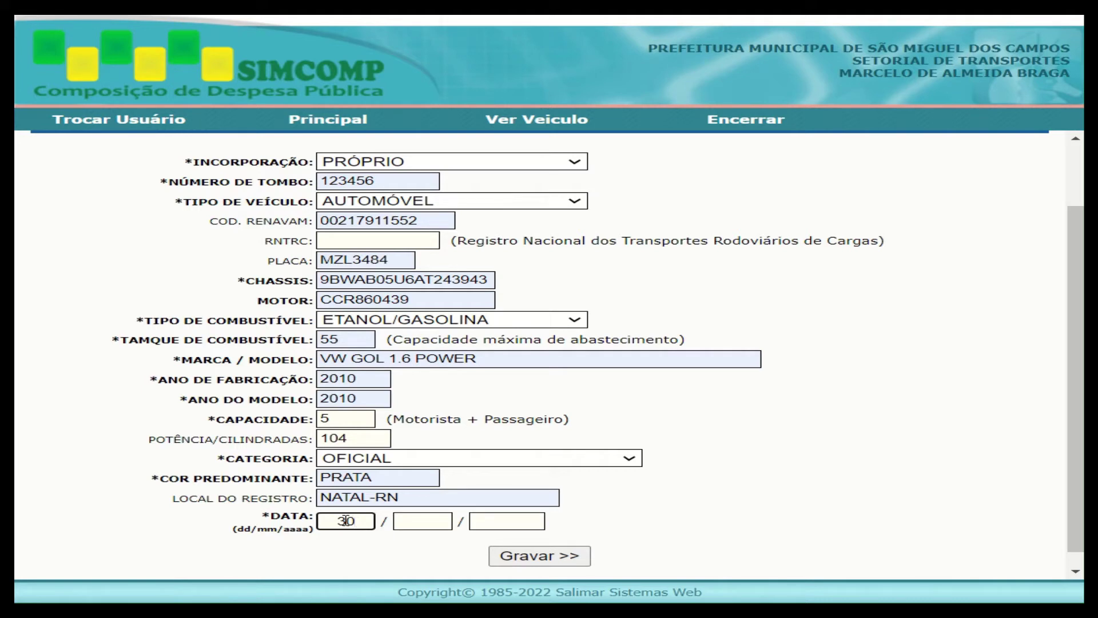
key("Tab")
type("09")
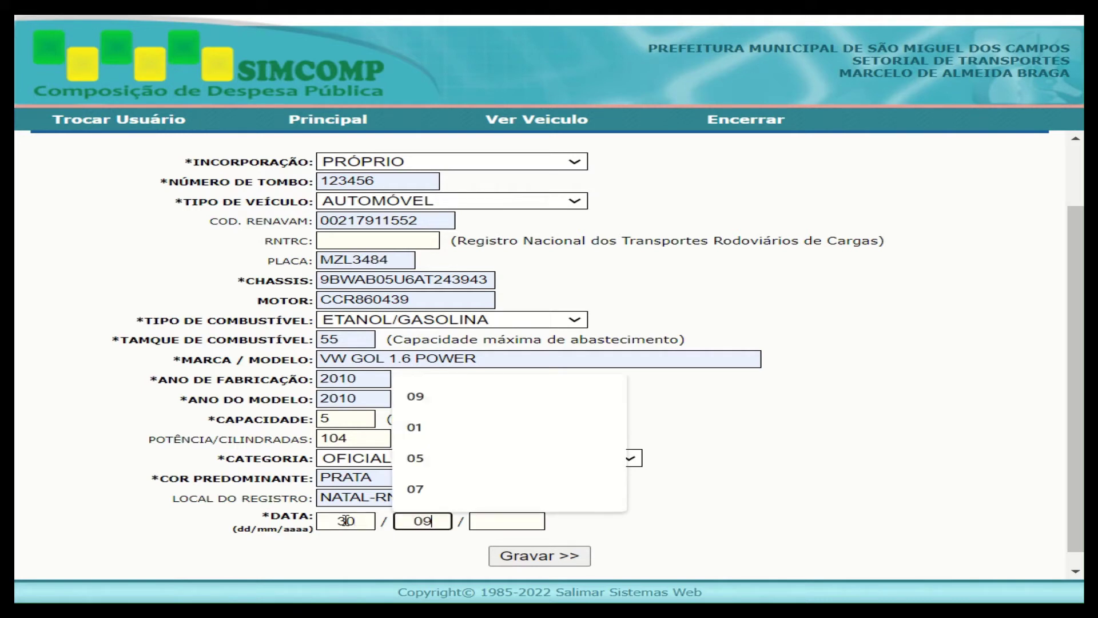
key("Tab")
type("2019")
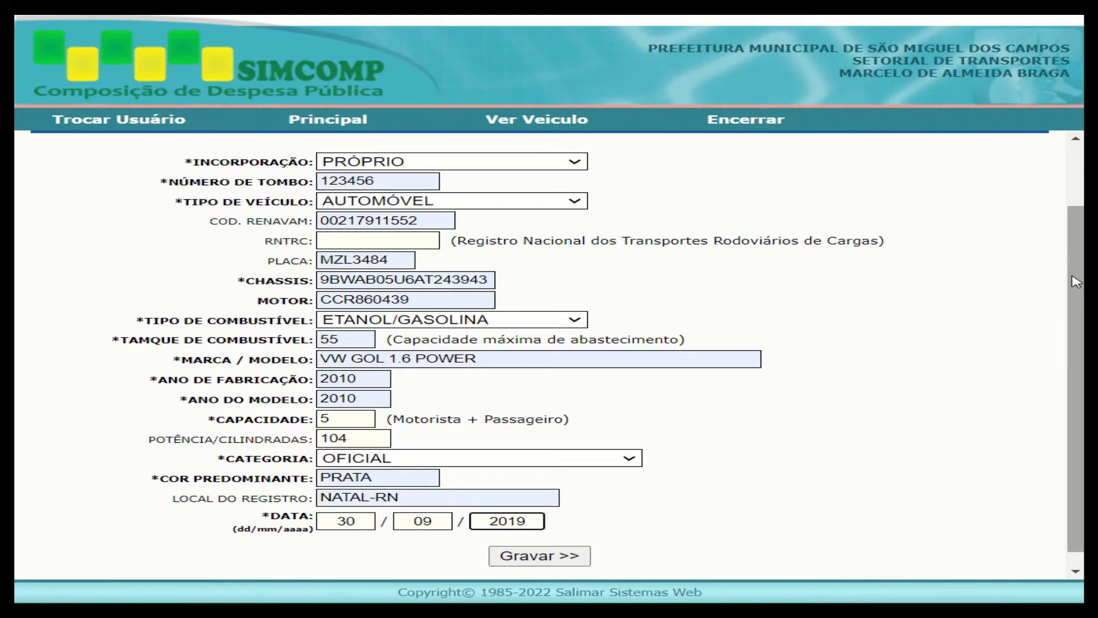
- Save the vehicle's registration data and review the stored record
left_click_drag(1073, 277, 1038, 311)
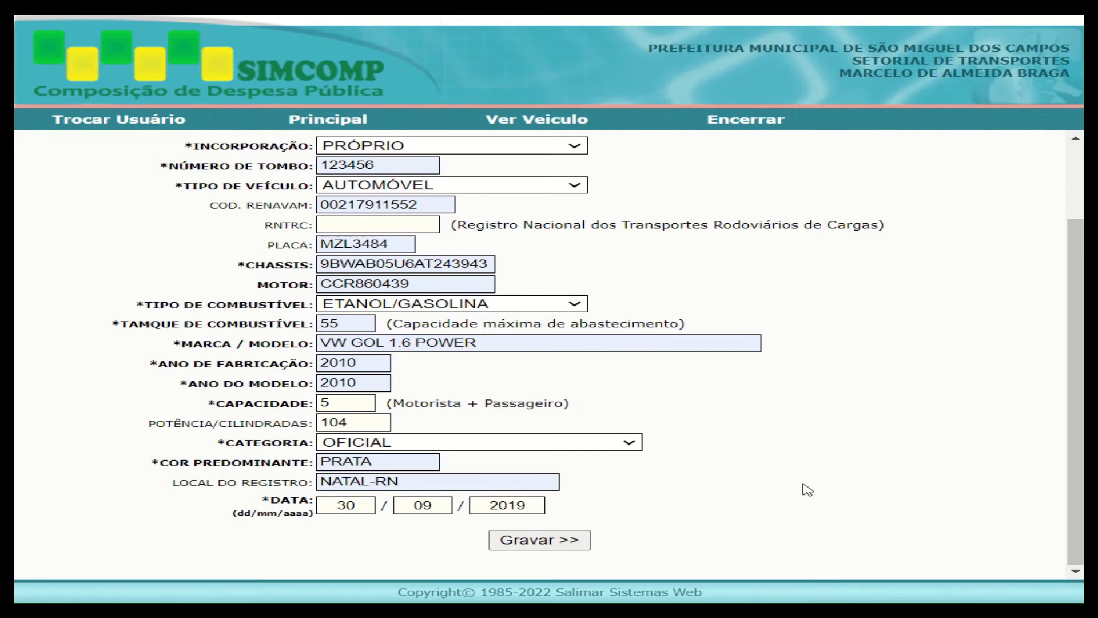
left_click(539, 541)
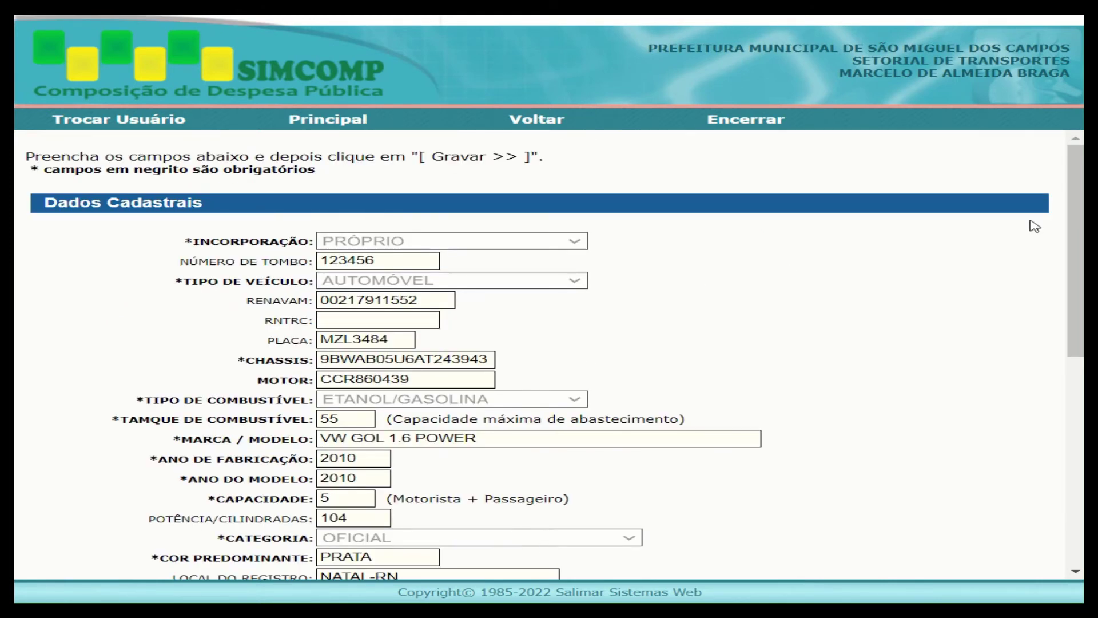
left_click_drag(1071, 231, 1077, 271)
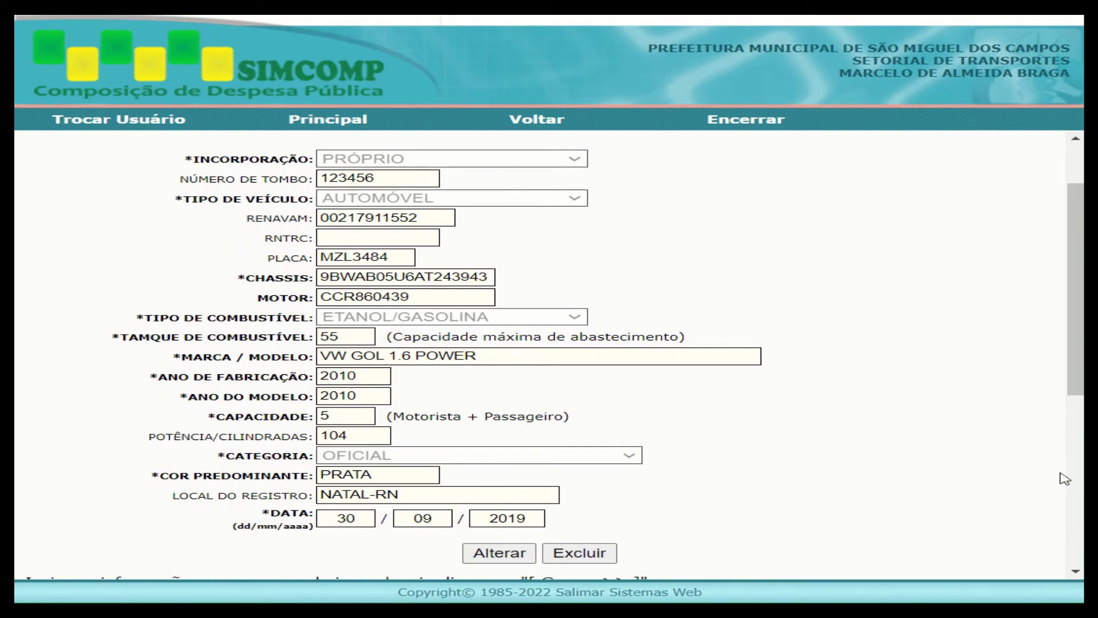
left_click(1077, 297)
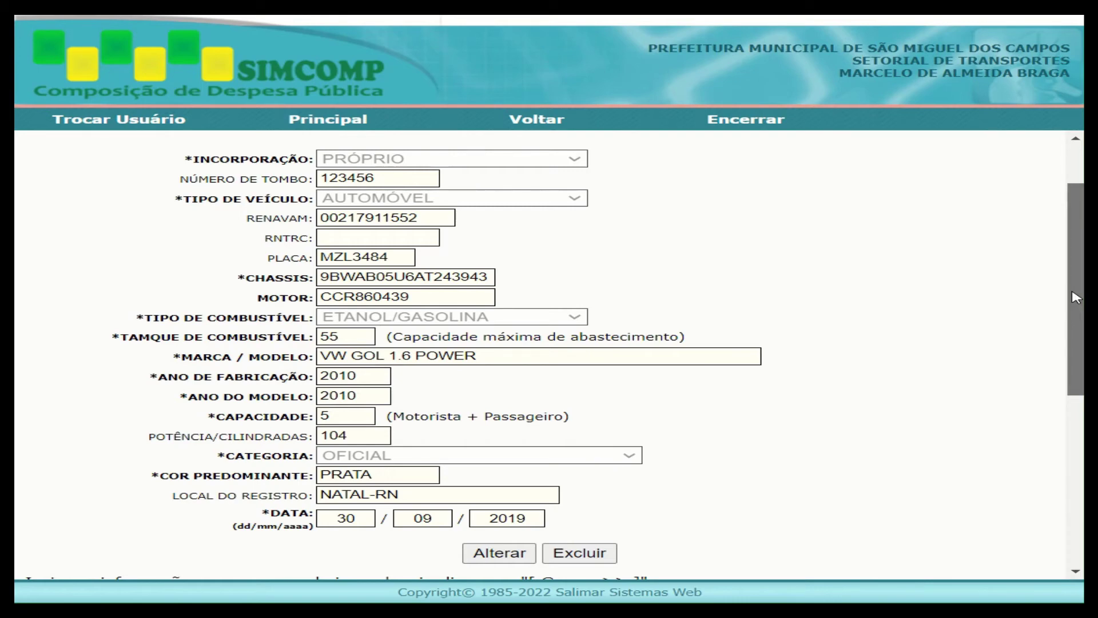
left_click_drag(1077, 297, 1074, 488)
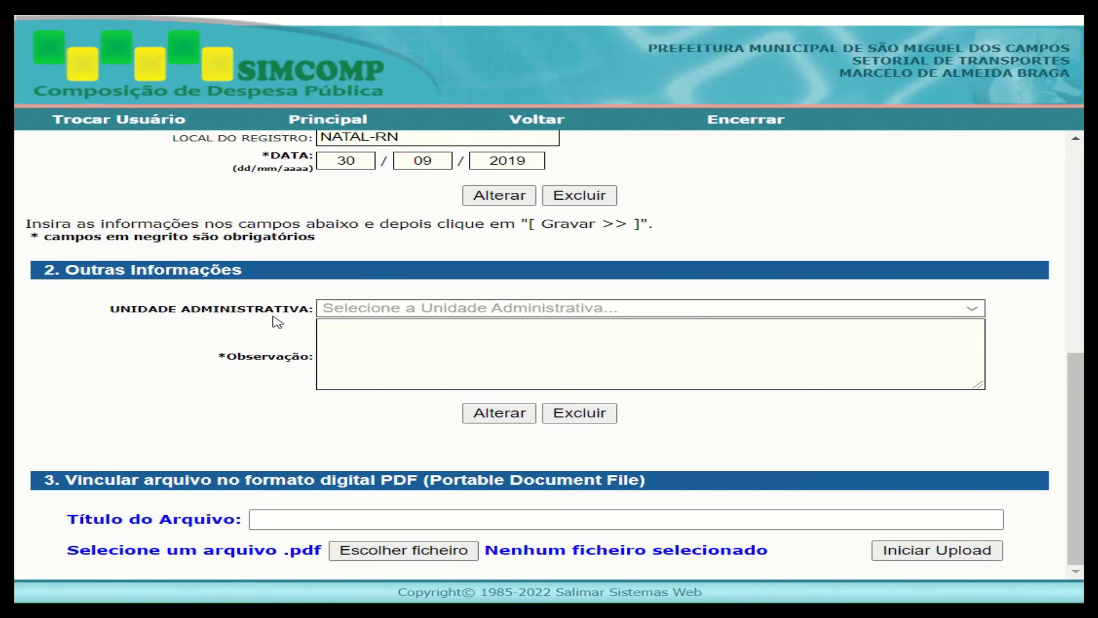
- Enable editing of the Outras Informações section and set the administrative unit to GABINETE DO PREFEITO
left_click(500, 413)
left_click(506, 312)
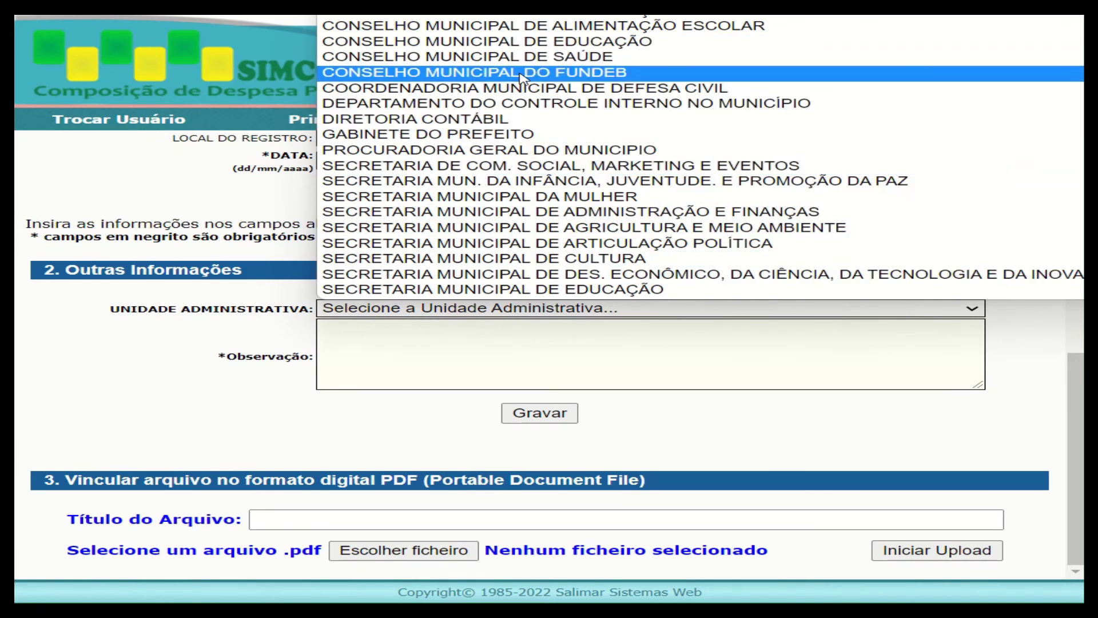
left_click(491, 135)
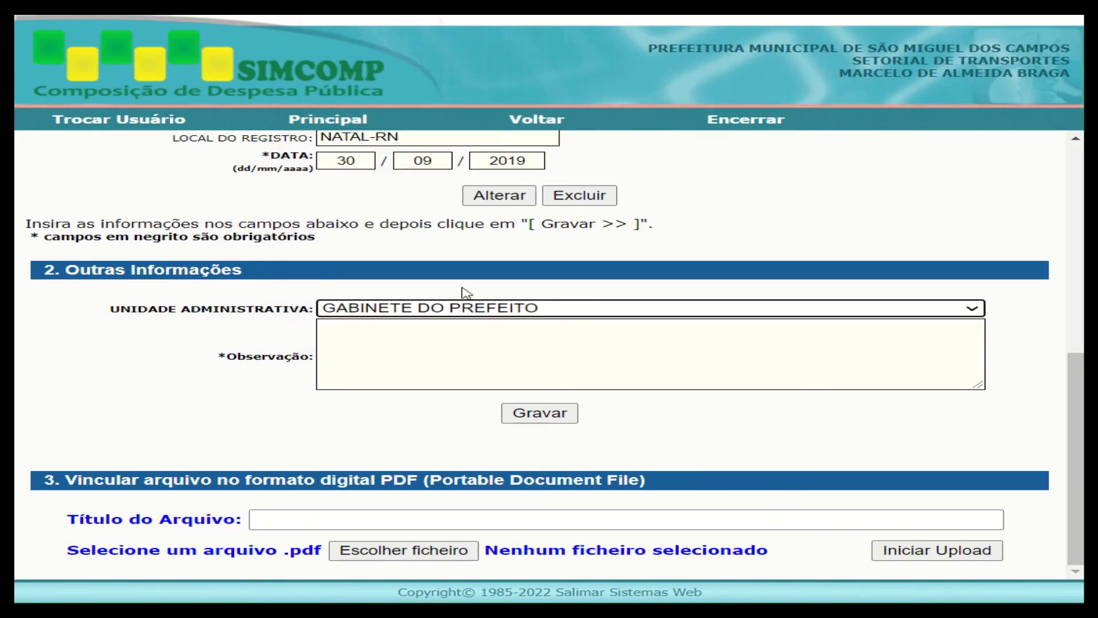
- Fill the observation field with about two lines of the repeated word TEXTO by copying and pasting, ending with a period
left_click(451, 331)
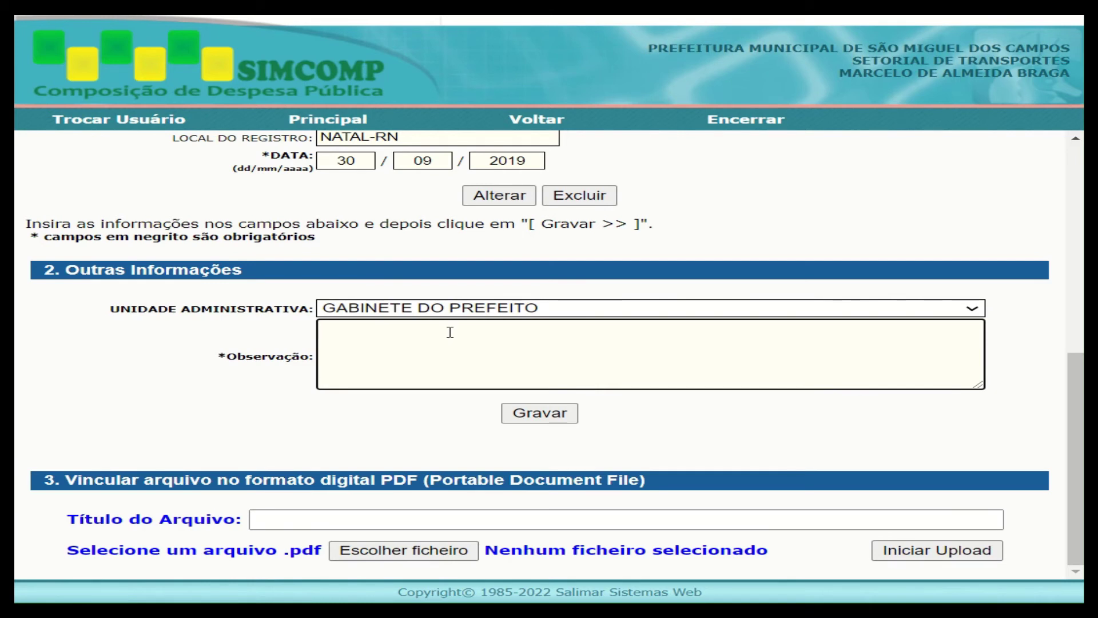
type("TEXTO TEXTO")
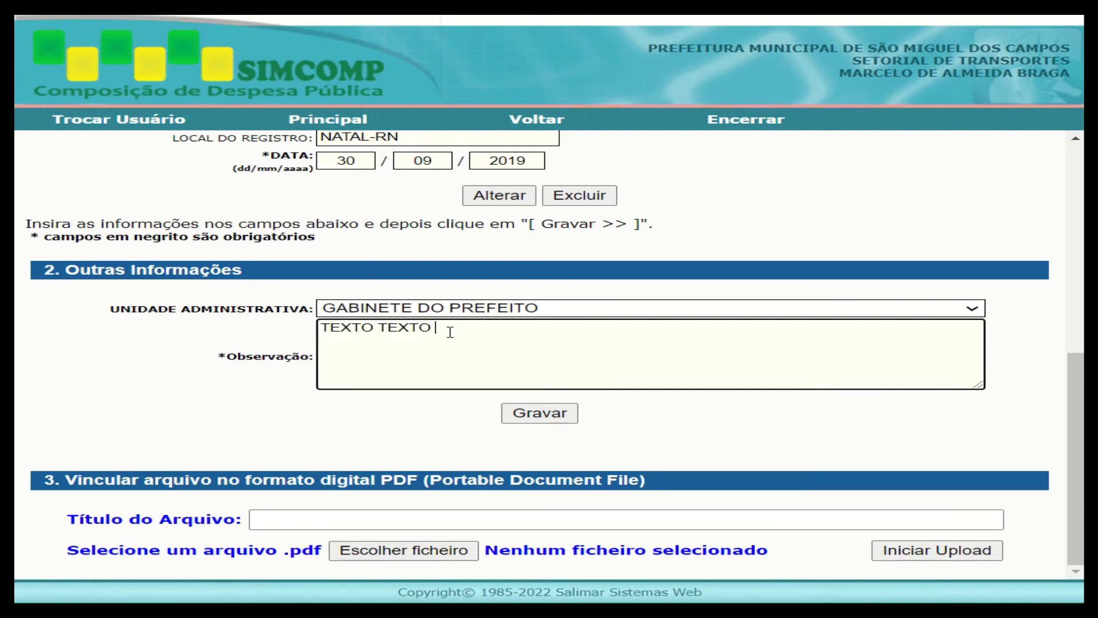
key("shift+Left")
key("shift+Left")
key("shift+Left")
key("shift+Left")
key("shift+Left")
key("shift+Left")
key("shift+Left")
key("shift+Left")
key("shift+Left")
key("shift+Left")
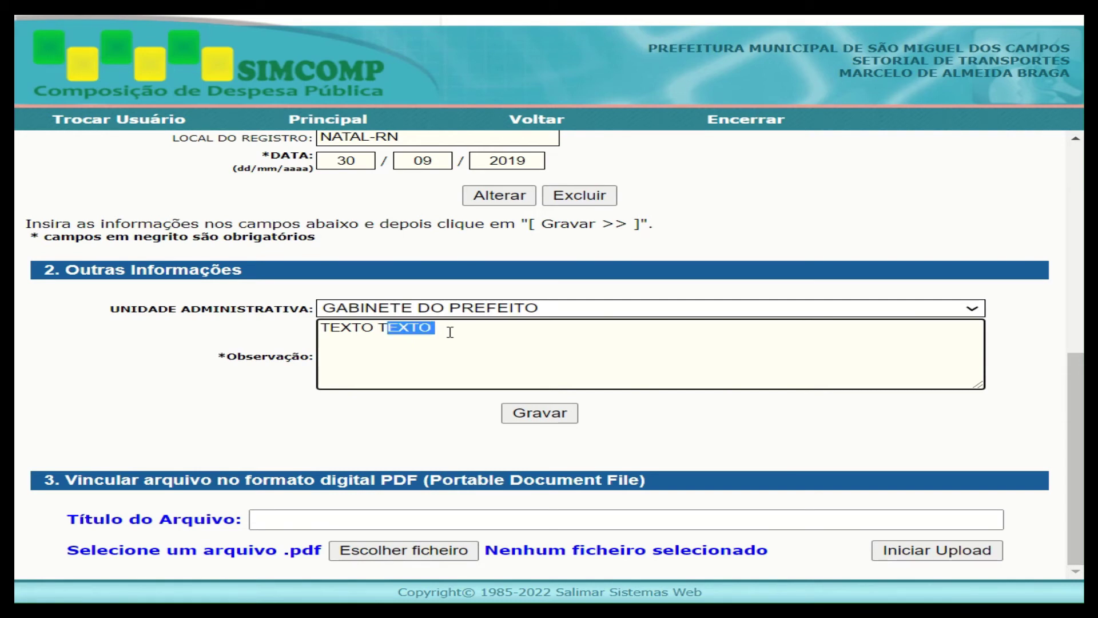
key("shift+Left")
key("shift+Left")
key("ctrl+c")
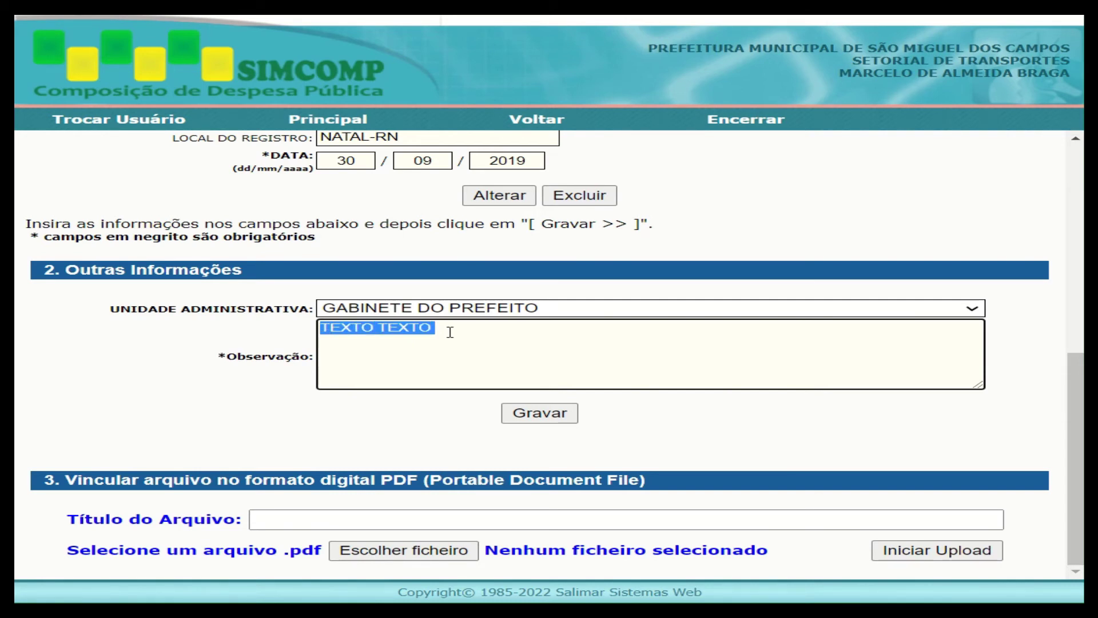
key("Right")
key("ctrl+v")
key("ctrl+v")
key("ctrl+v")
key("ctrl+v")
key("ctrl+v")
key("ctrl+v")
key("ctrl+v")
key("ctrl+v")
key("ctrl+v")
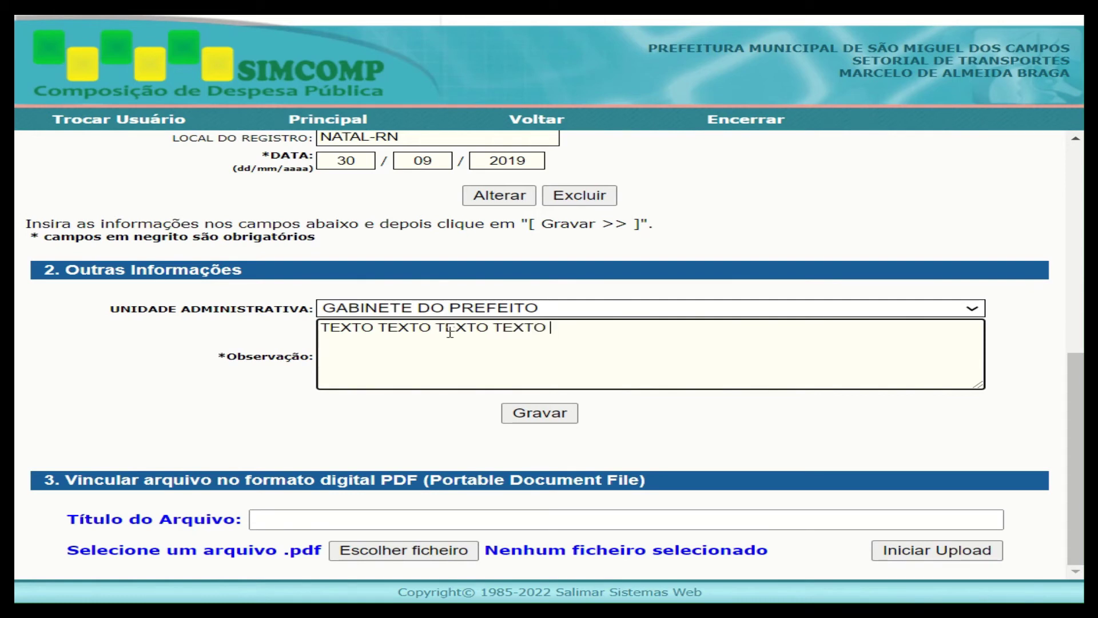
key("ctrl+v")
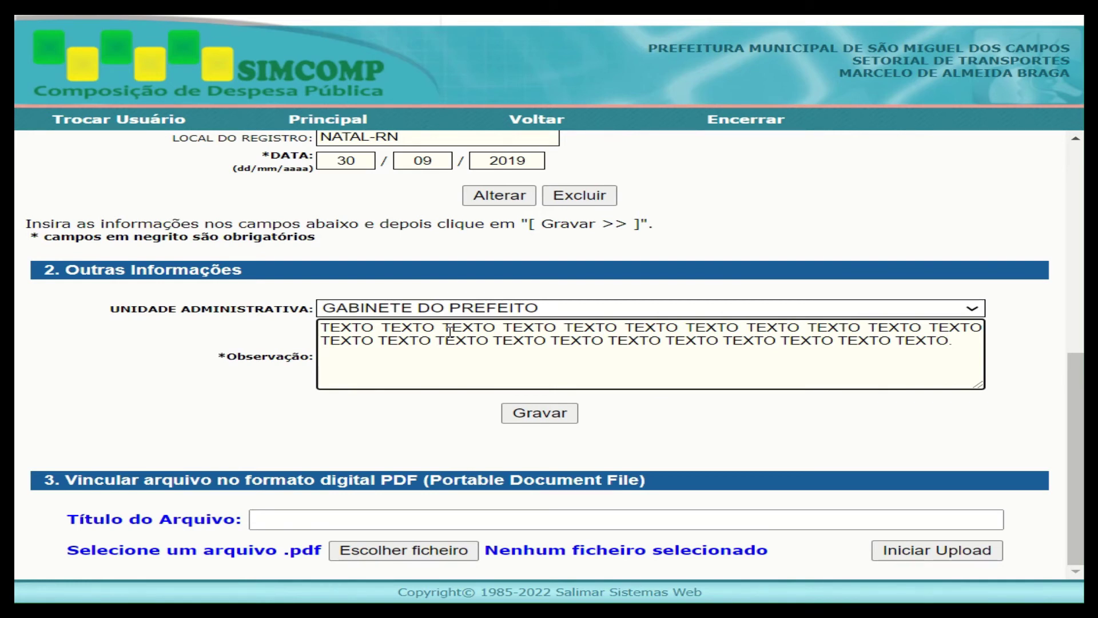
- Append a lowercase <br> tag after the final period of the observation text
type("<BR>")
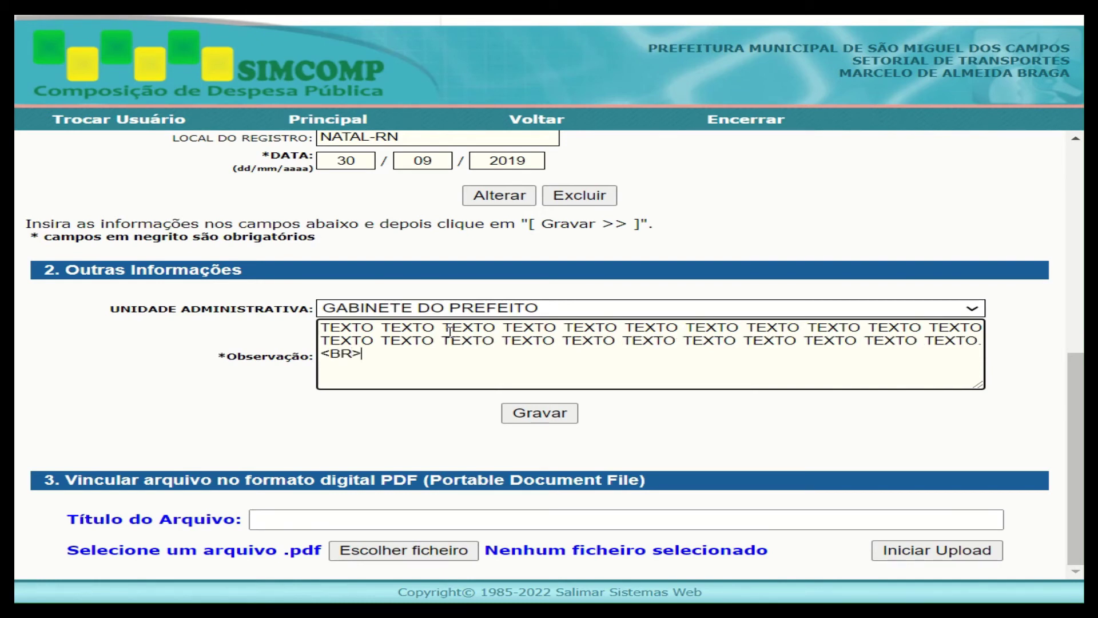
key("BackSpace")
key("BackSpace")
key("BackSpace")
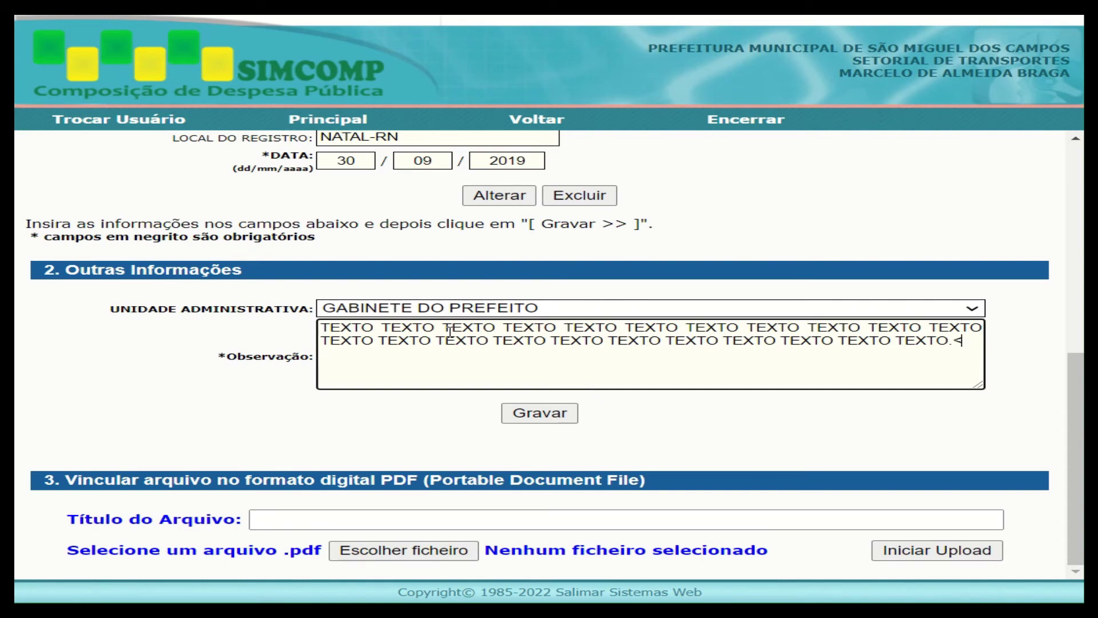
type("br>")
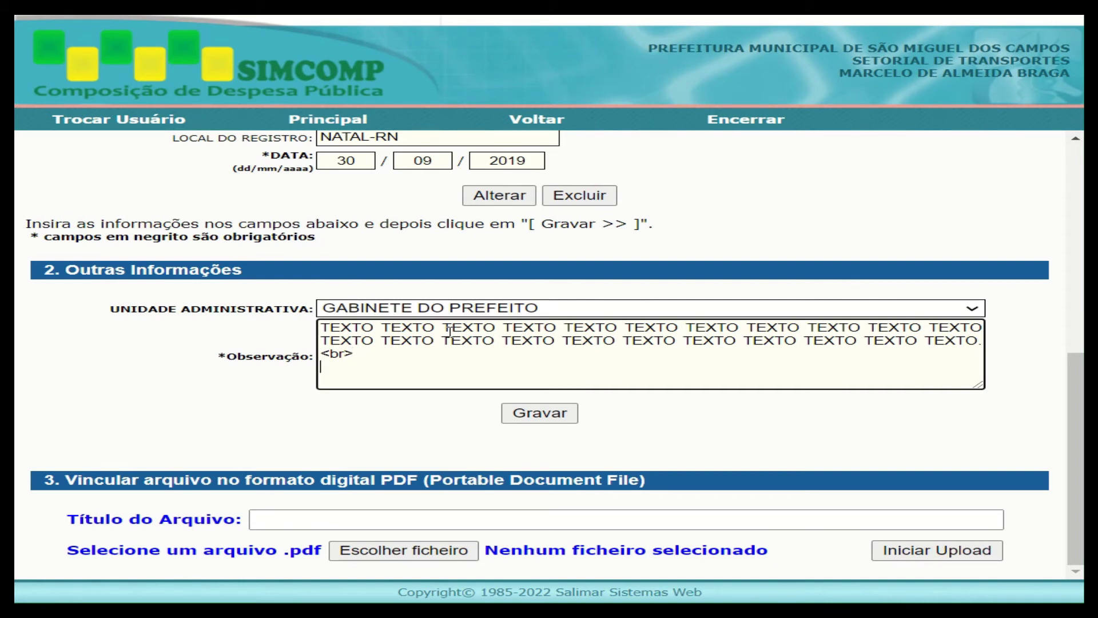
- Duplicate the TEXTO paragraph below the <br> tag, save the Outras Informações section and return to the vehicle record
key("ctrl+Home")
key("shift+Down")
key("shift+Down")
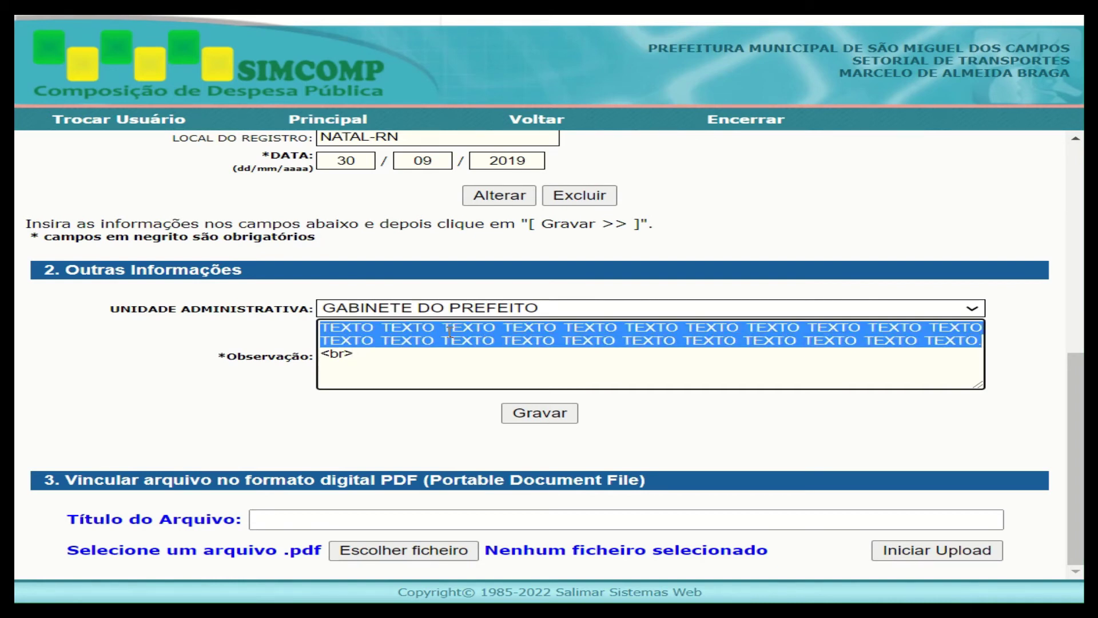
key("shift+Left")
key("shift+Right")
key("ctrl+c")
key("Right")
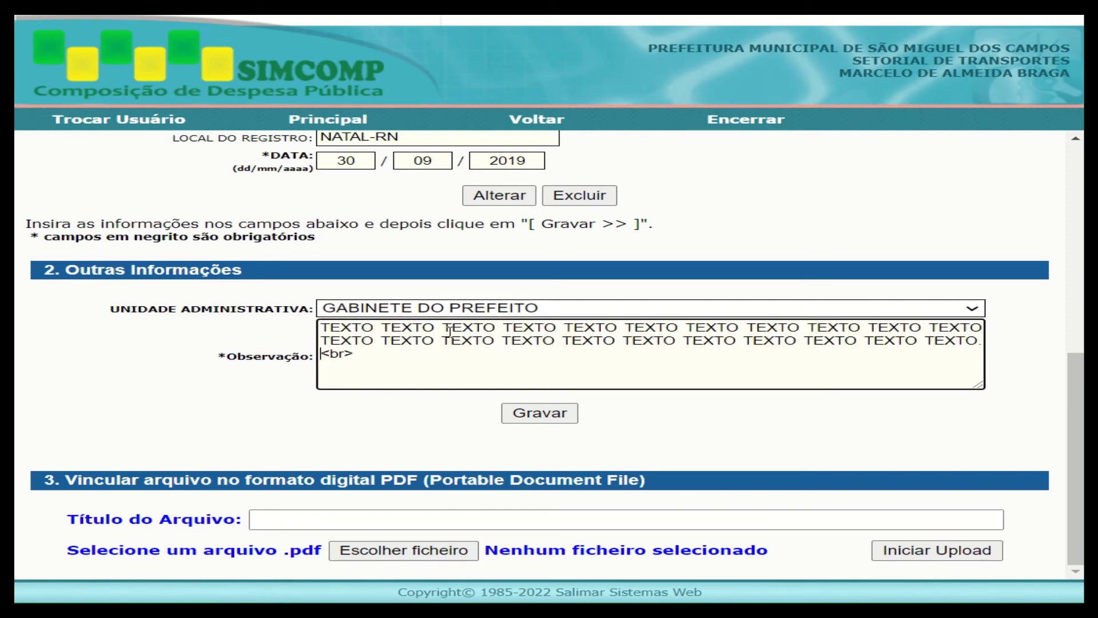
key("ctrl+v")
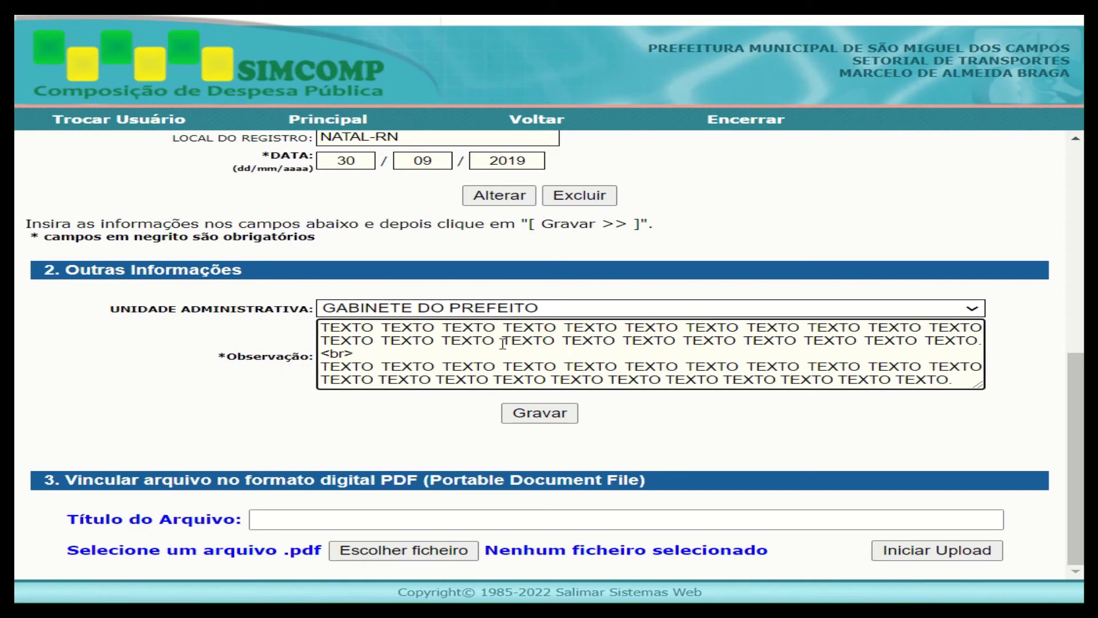
left_click(548, 415)
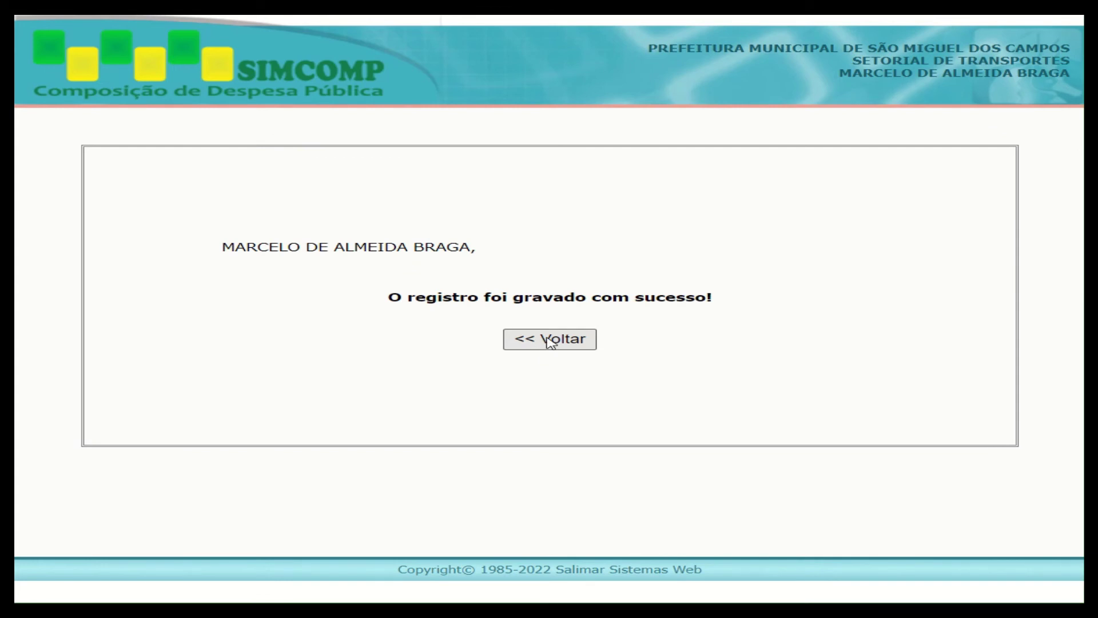
left_click(550, 341)
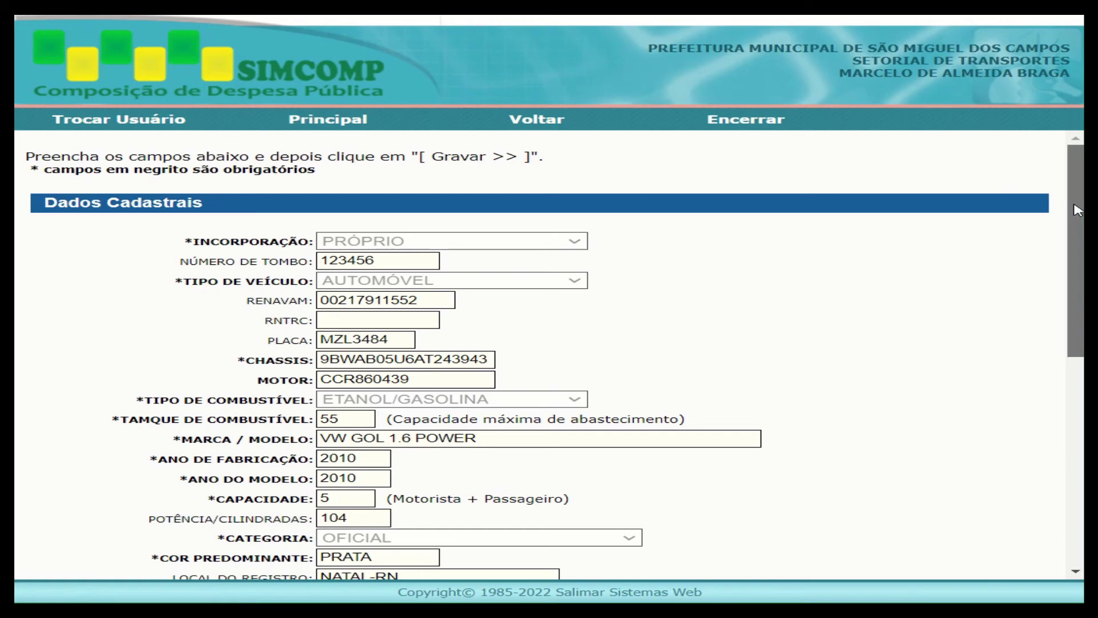
- Set the title of the PDF attachment to Certificado de Registro do Veículo
left_click_drag(1078, 210, 1083, 440)
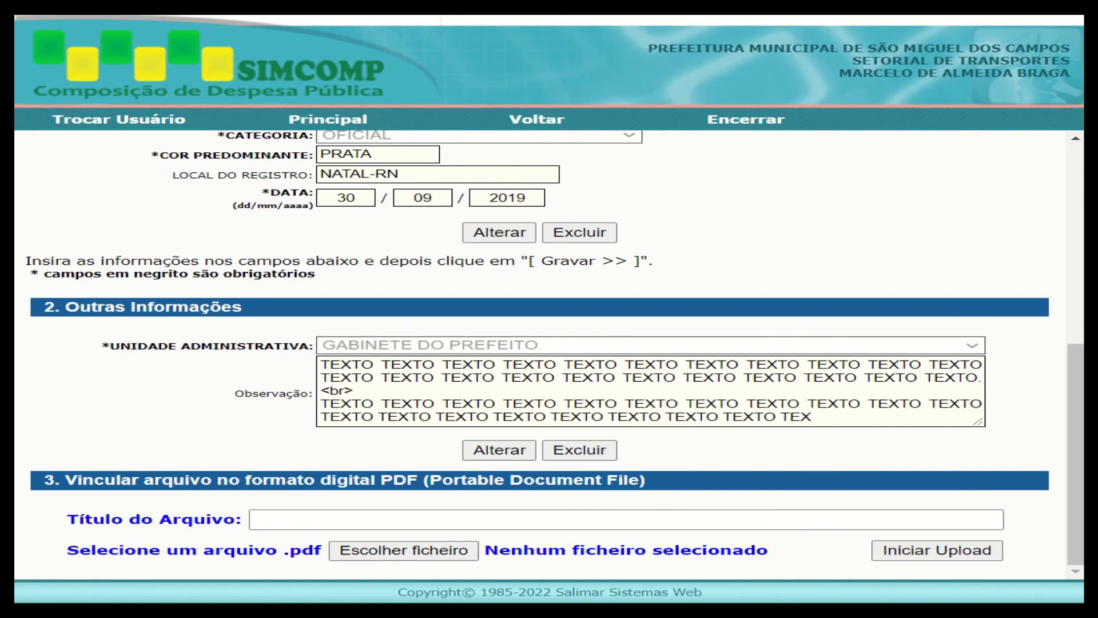
left_click(309, 519)
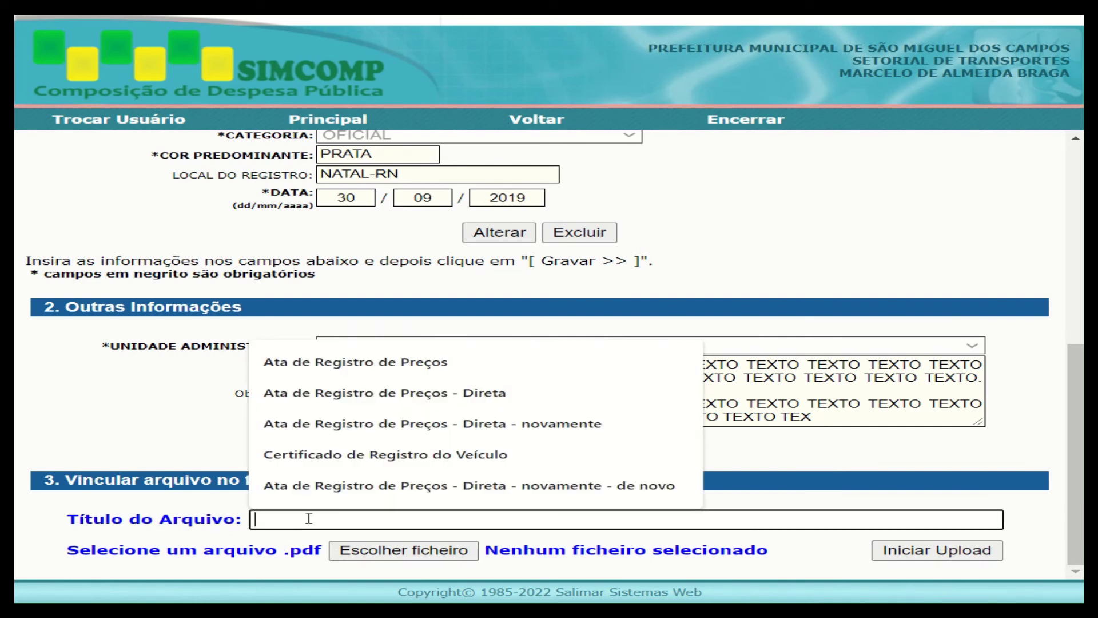
left_click(350, 456)
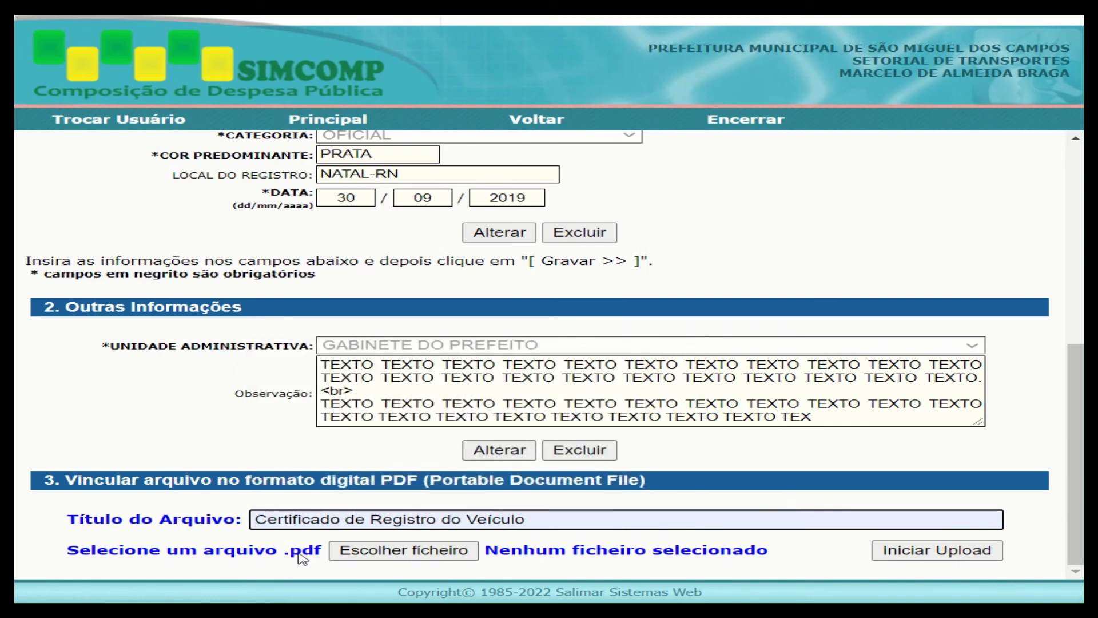
- Try to upload Digitalizar 08 de jan de 2022 (2).pdf from the Downloads folder as the linked file
left_click(443, 557)
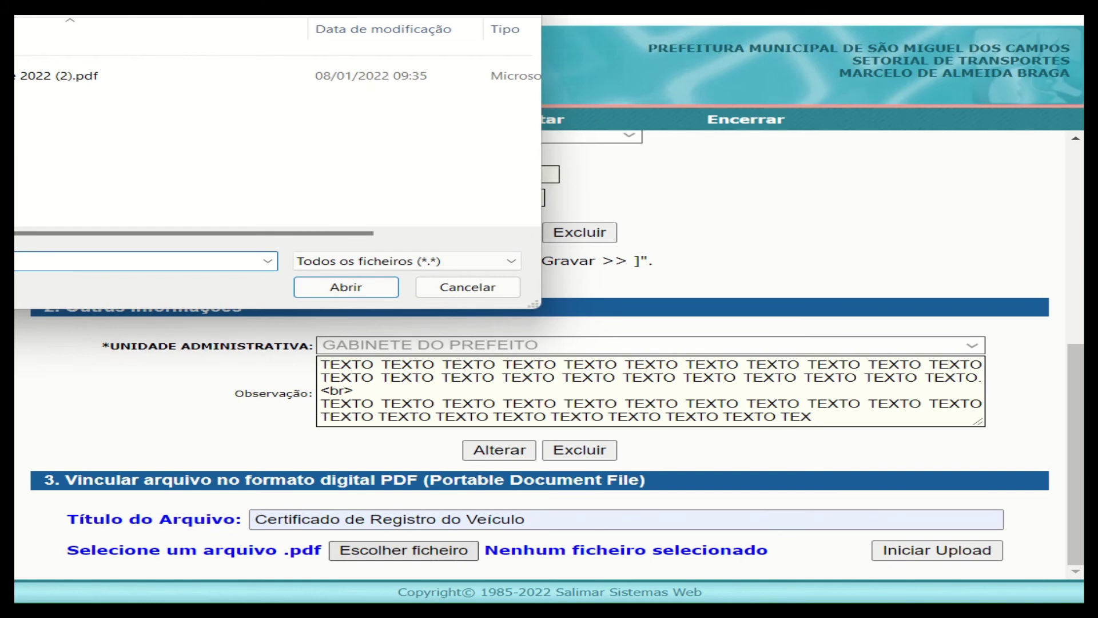
left_click_drag(0, 0, 371, 57)
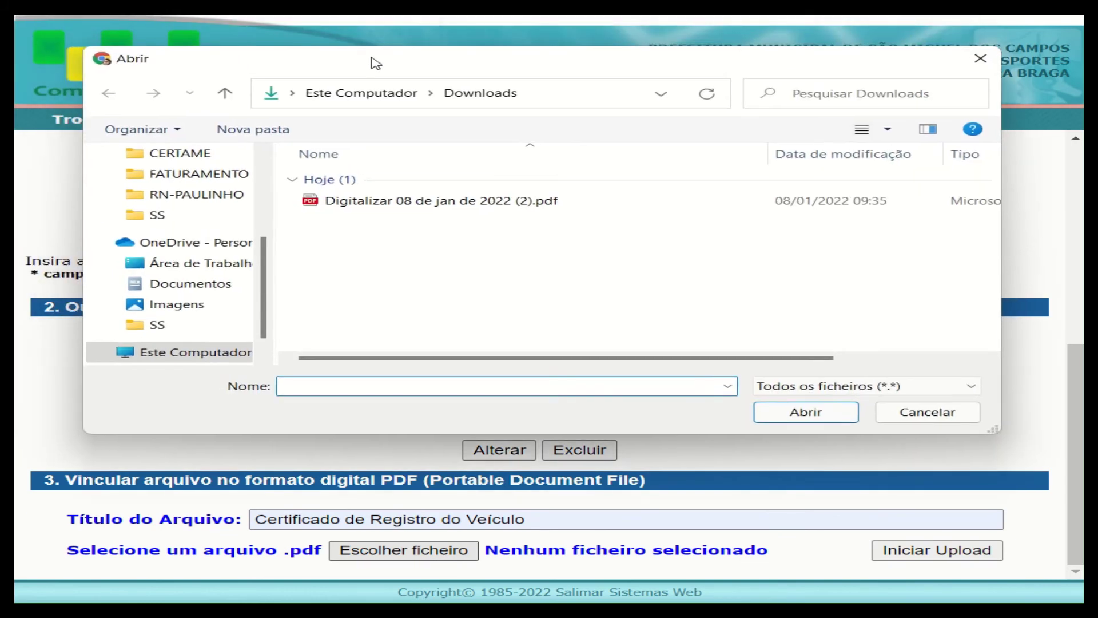
left_click(405, 205)
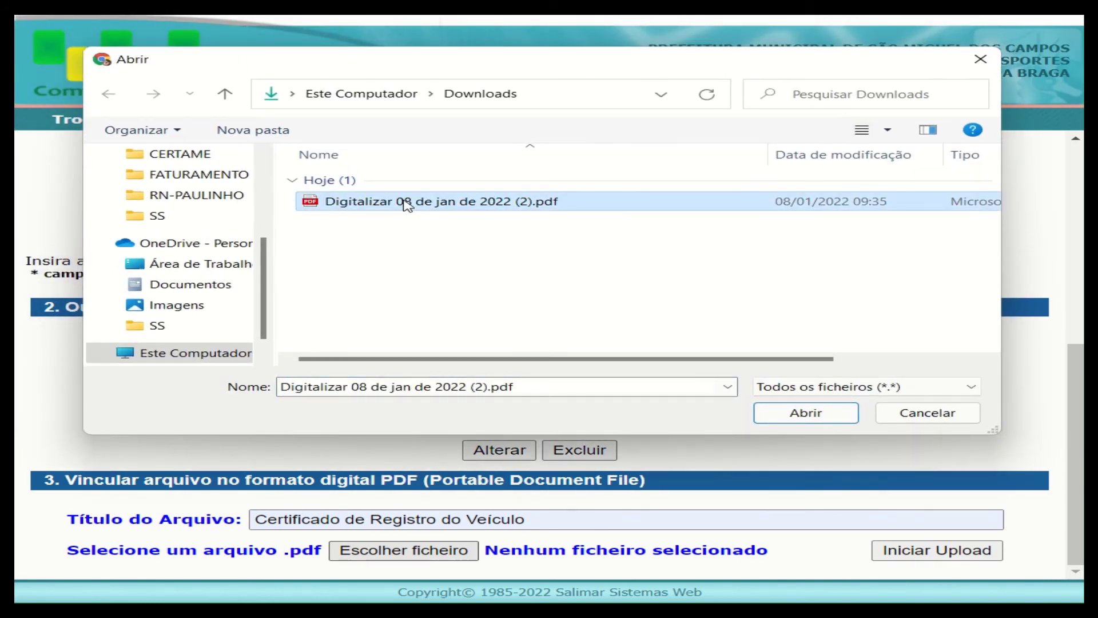
left_click(806, 412)
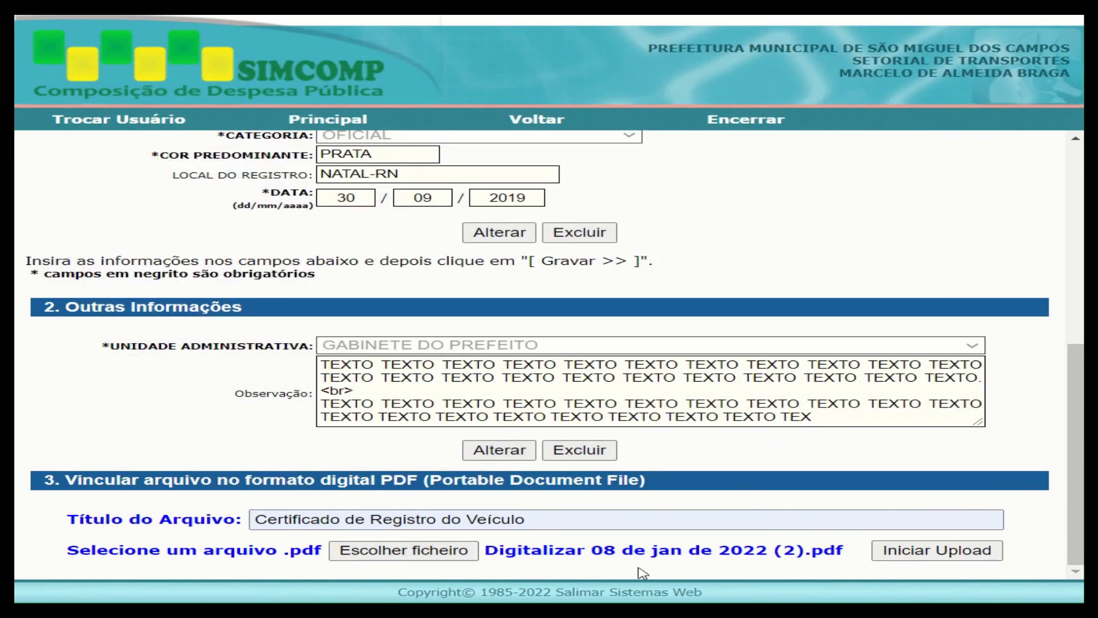
left_click(934, 551)
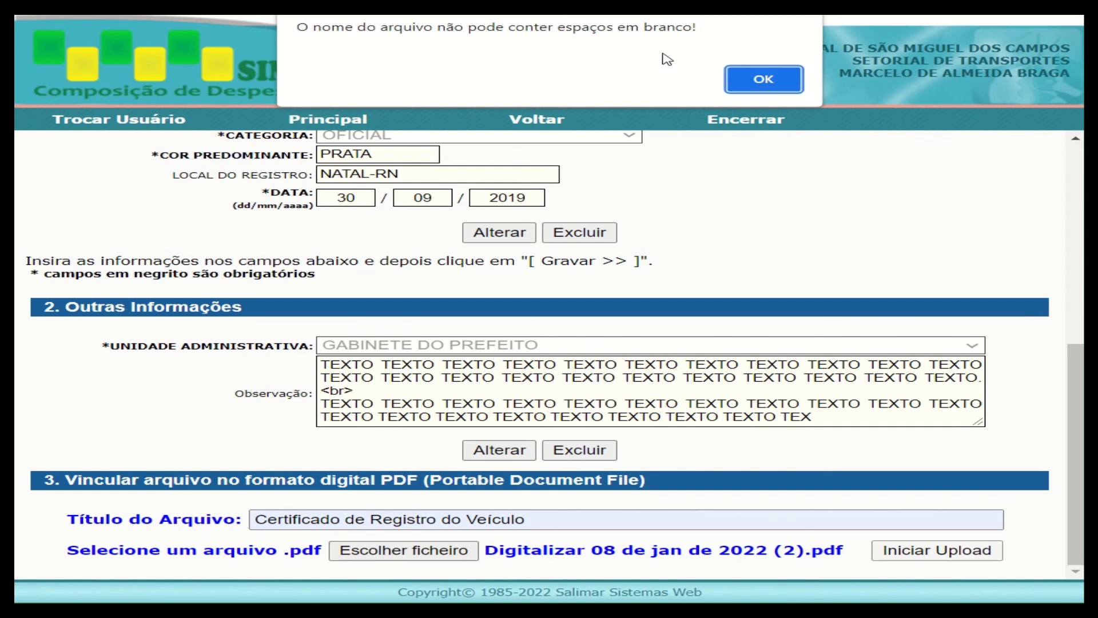
left_click(759, 78)
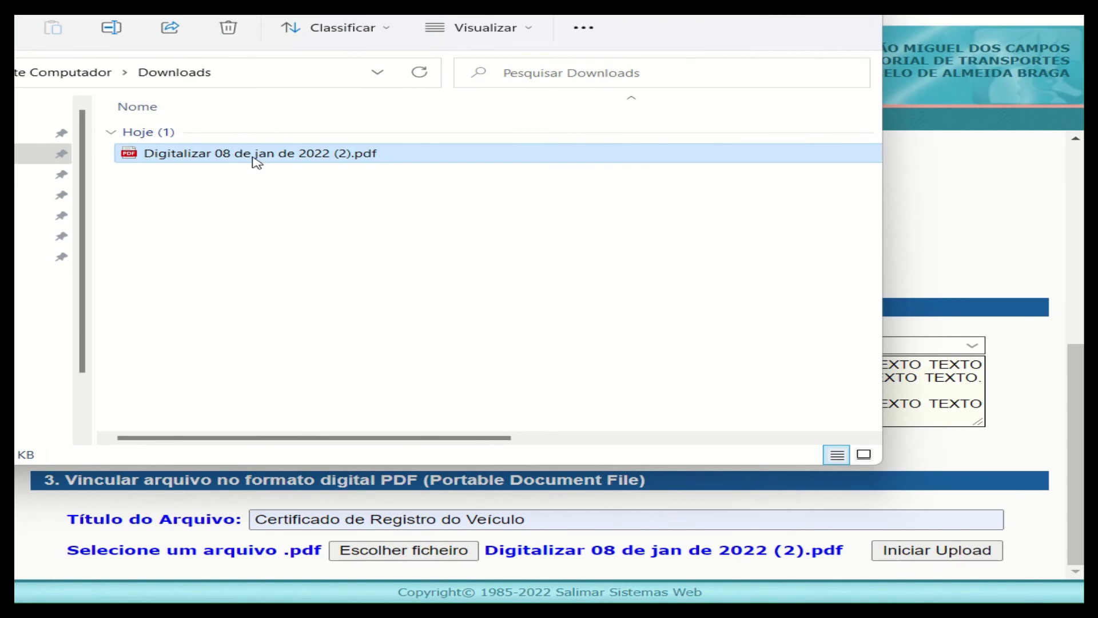
- Rename the scanned PDF in the Downloads folder to crv.pdf in File Explorer
left_click(255, 157)
type("crv")
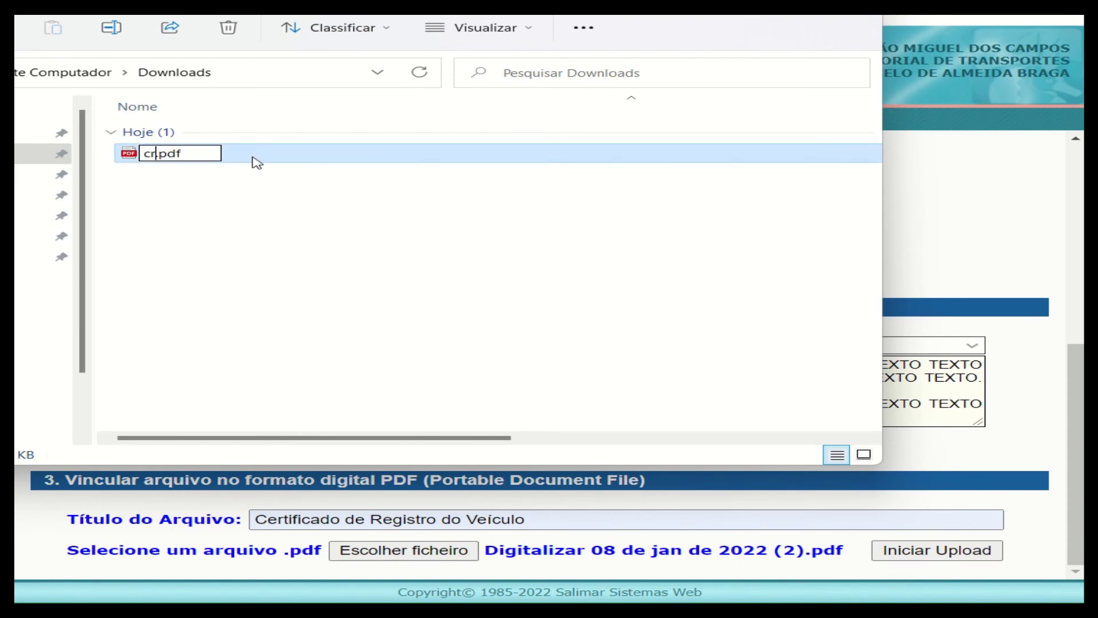
left_click(246, 217)
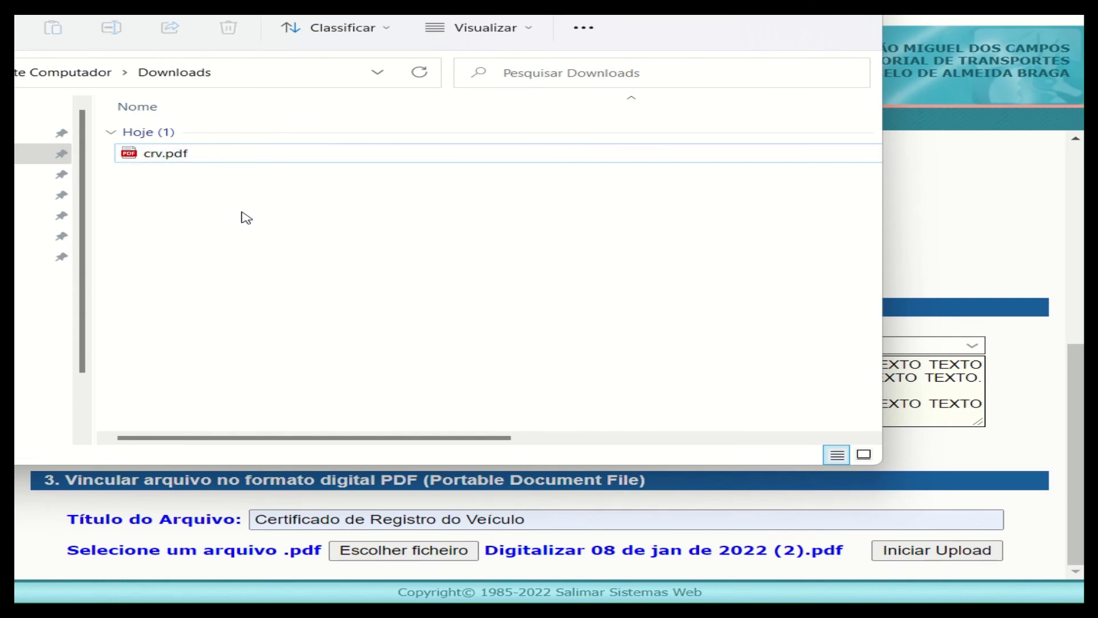
- Open crv.pdf to check the scanned vehicle certificate and return to the vehicle record in the browser
left_click(161, 160)
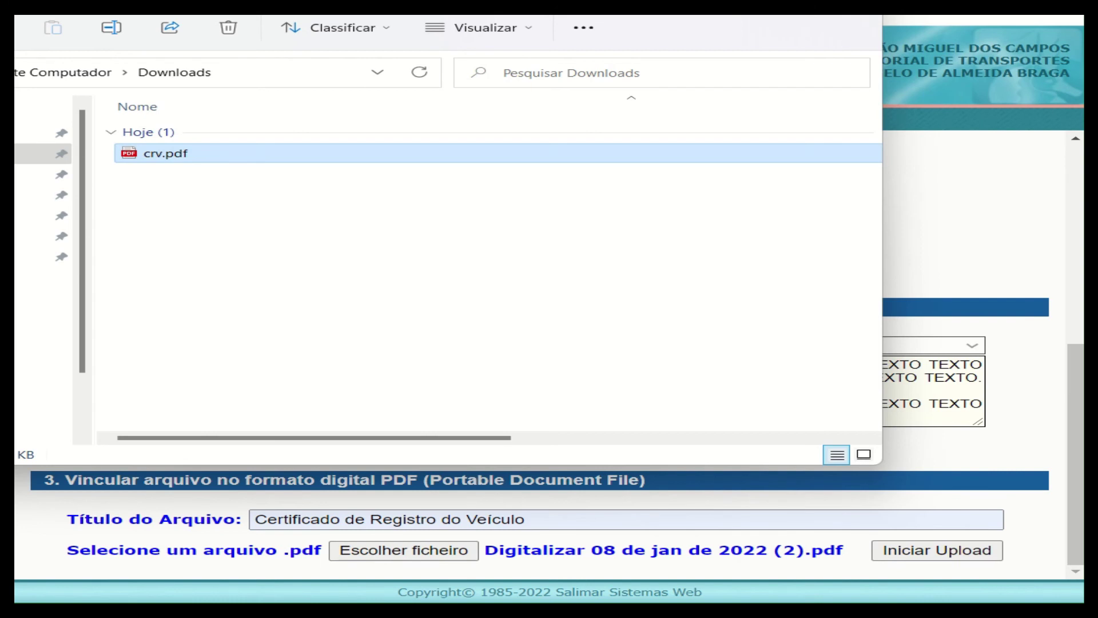
double_click(162, 155)
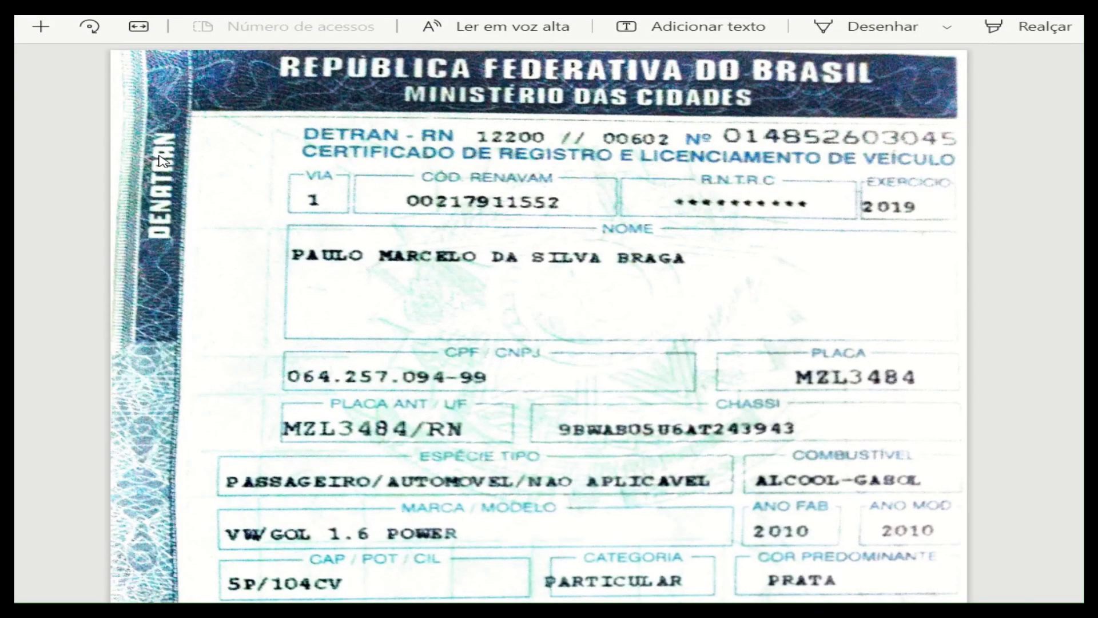
key("super+Tab")
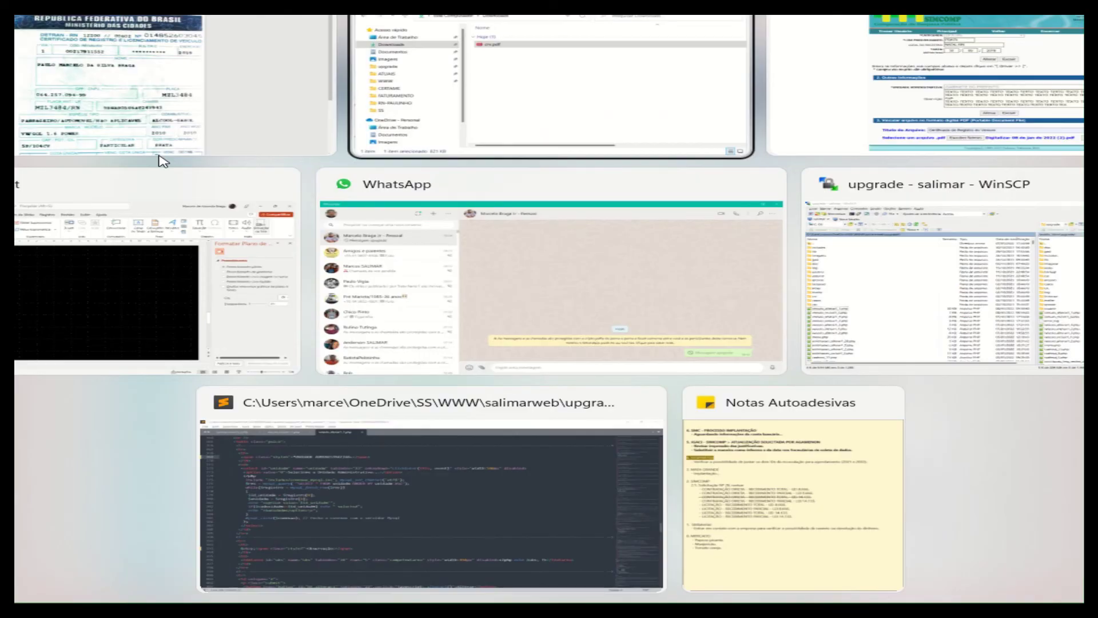
key("alt+Tab")
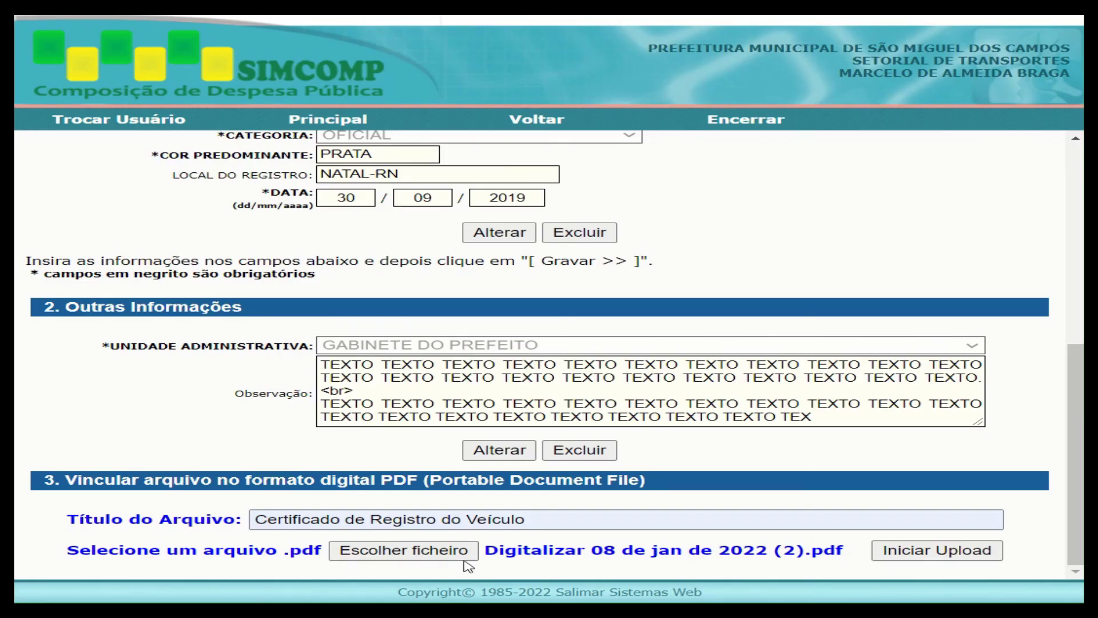
- Choose crv.pdf from the Downloads folder as the attachment and upload it to the vehicle record
left_click(449, 550)
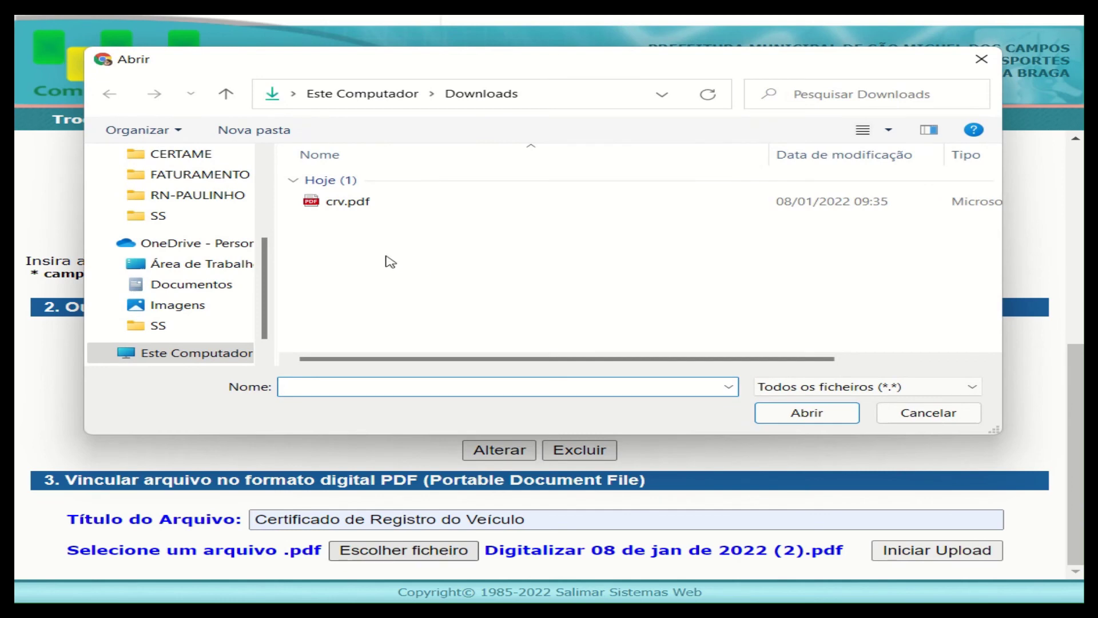
left_click(344, 203)
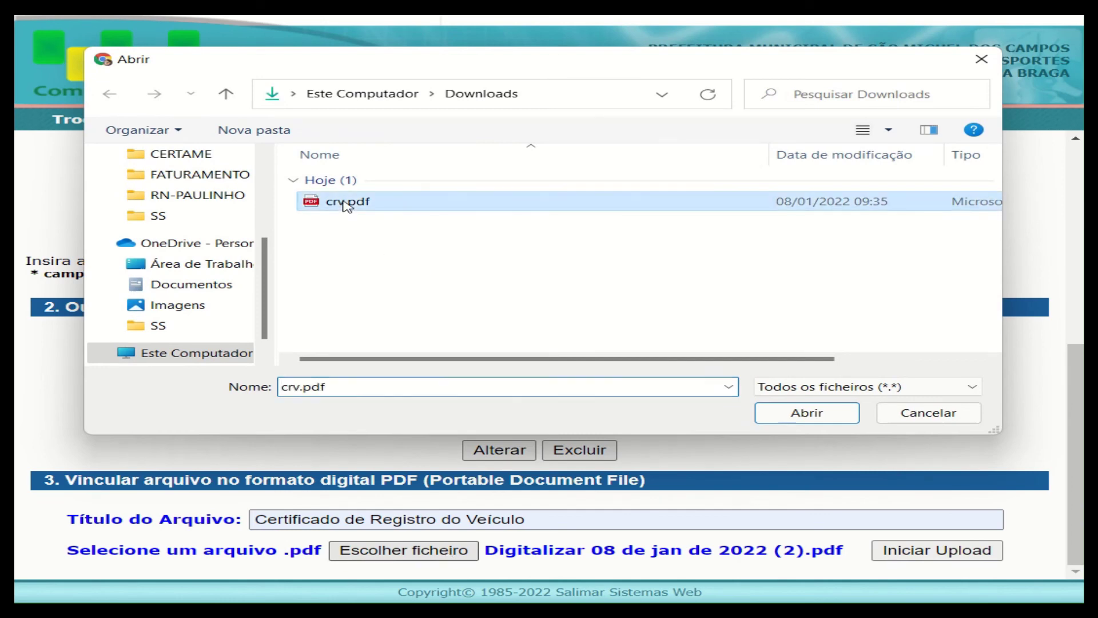
left_click(791, 416)
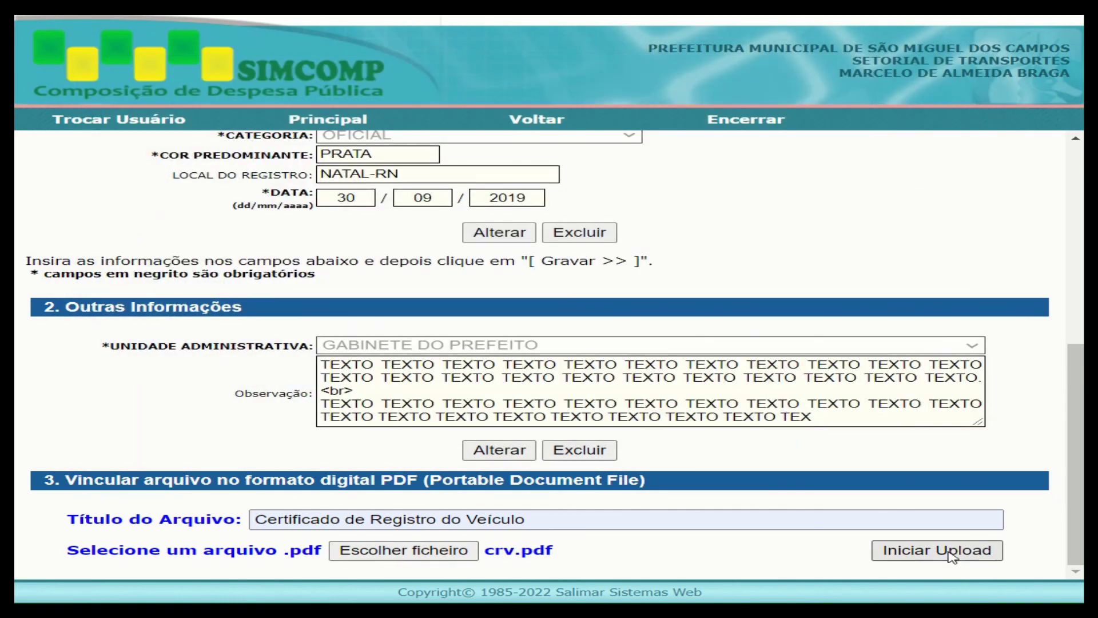
left_click(952, 556)
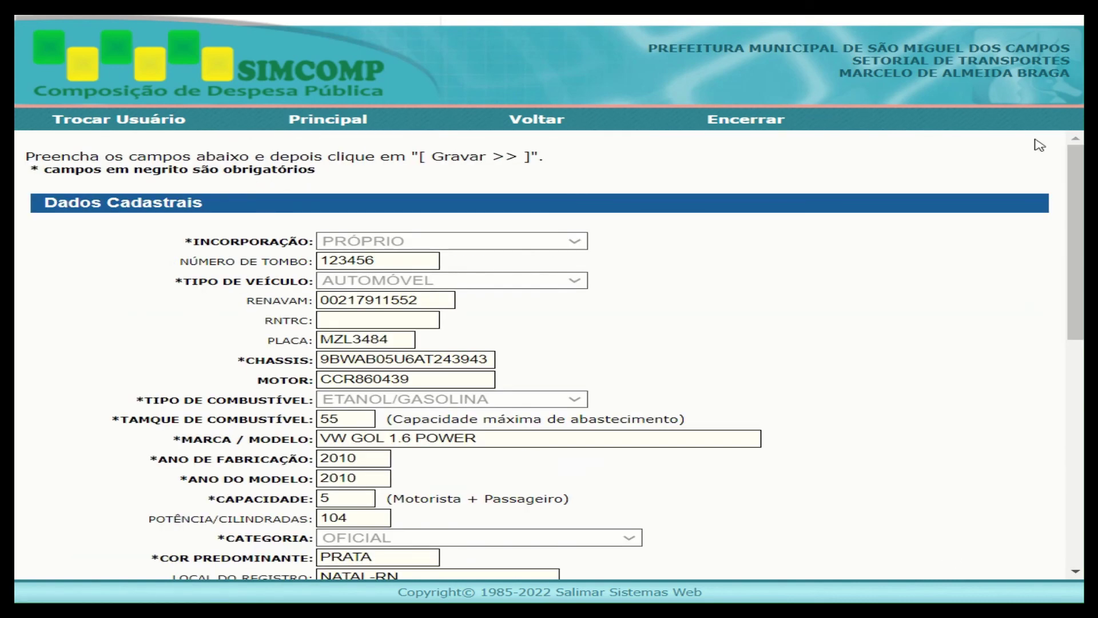
- Open the linked Certificado de Registro do Veículo file to check it, close it and log out of the system
left_click_drag(1079, 166, 1079, 390)
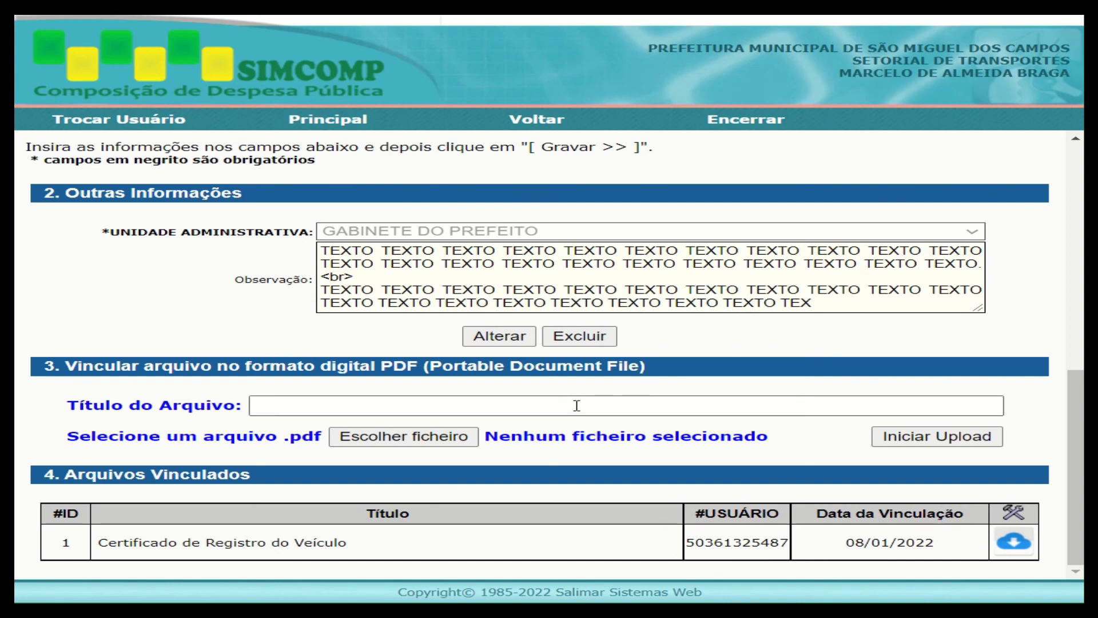
left_click(1020, 546)
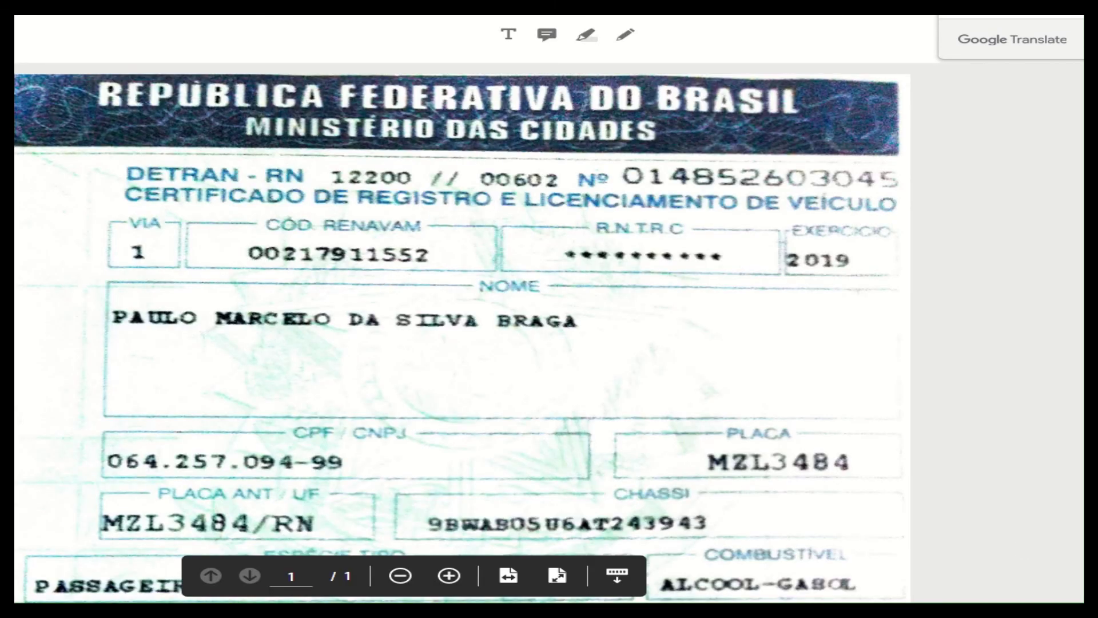
left_click_drag(914, 2, 876, 130)
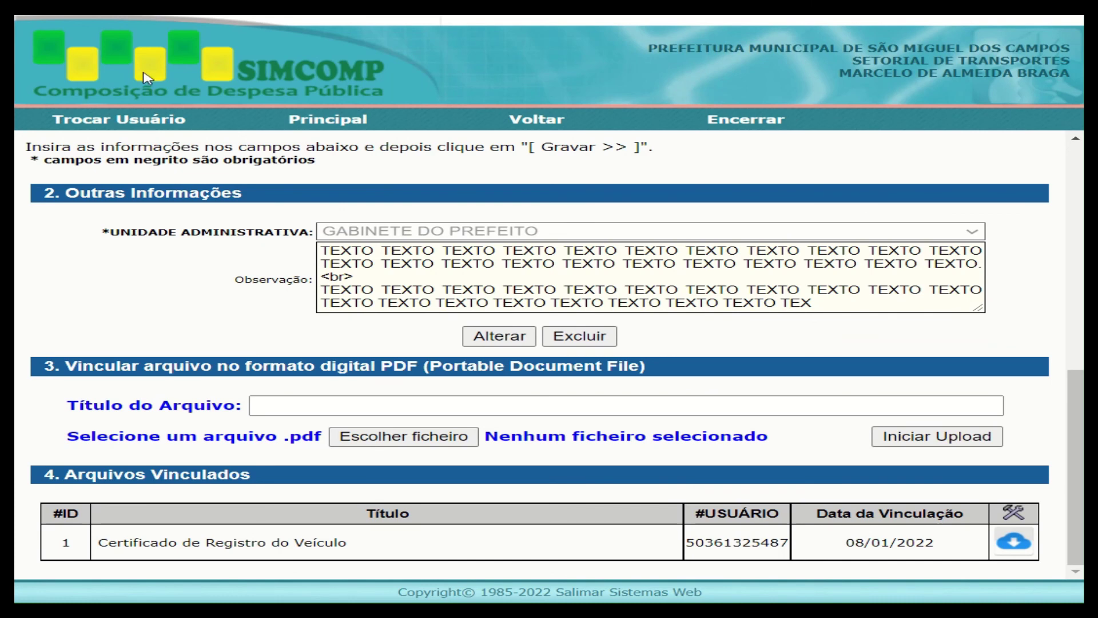
left_click(742, 121)
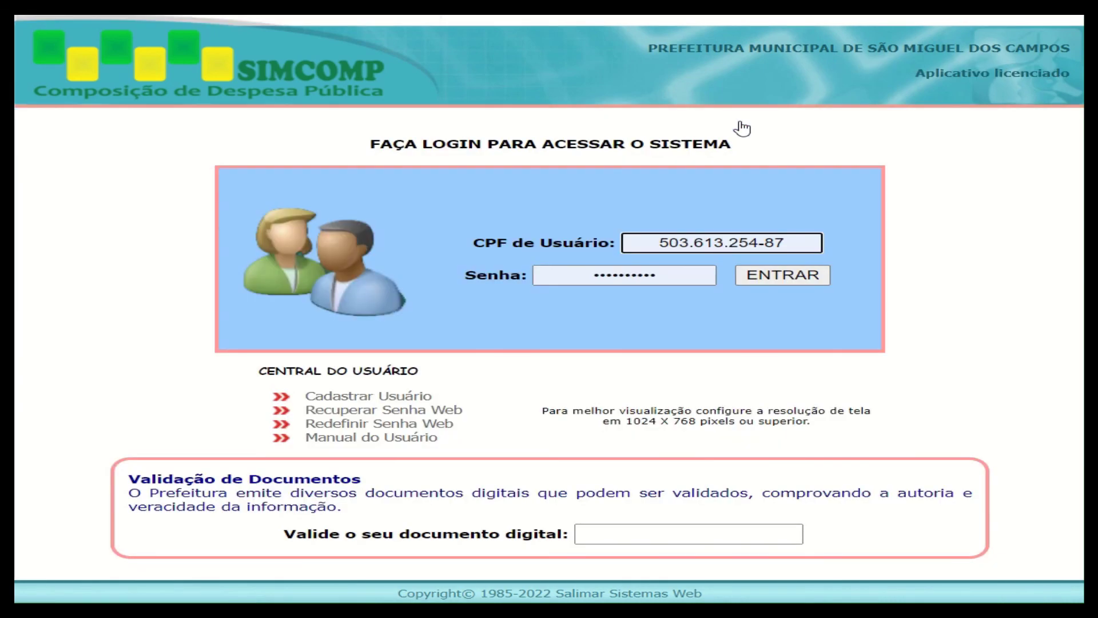